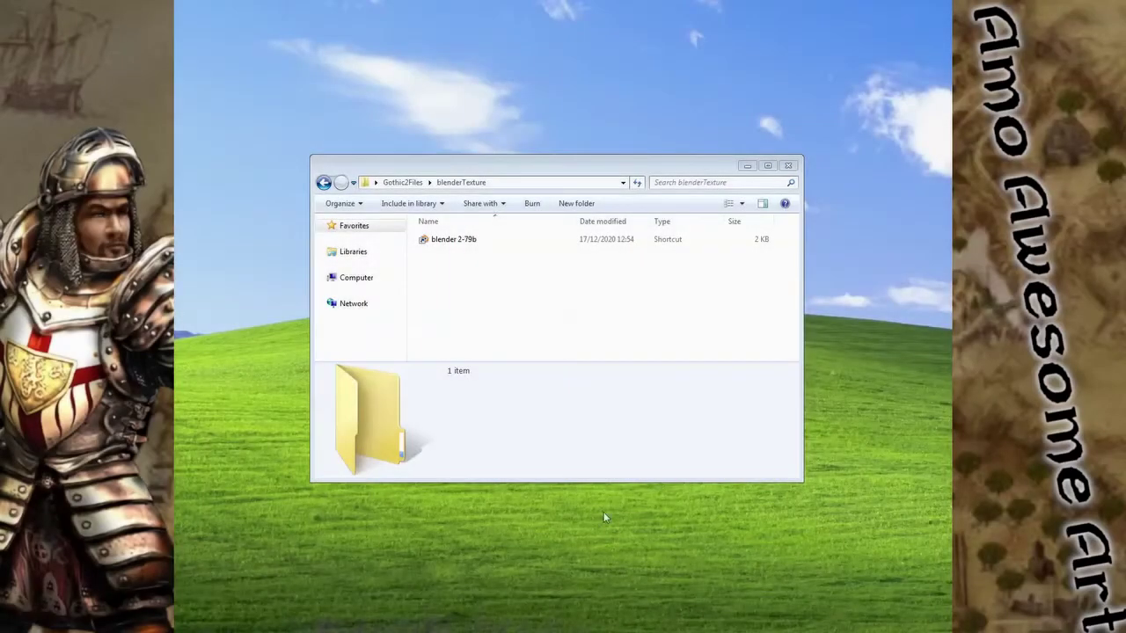
- Check the blenderTexture folder, then bring up the Google results for 'blender 2.79b'
click(544, 325)
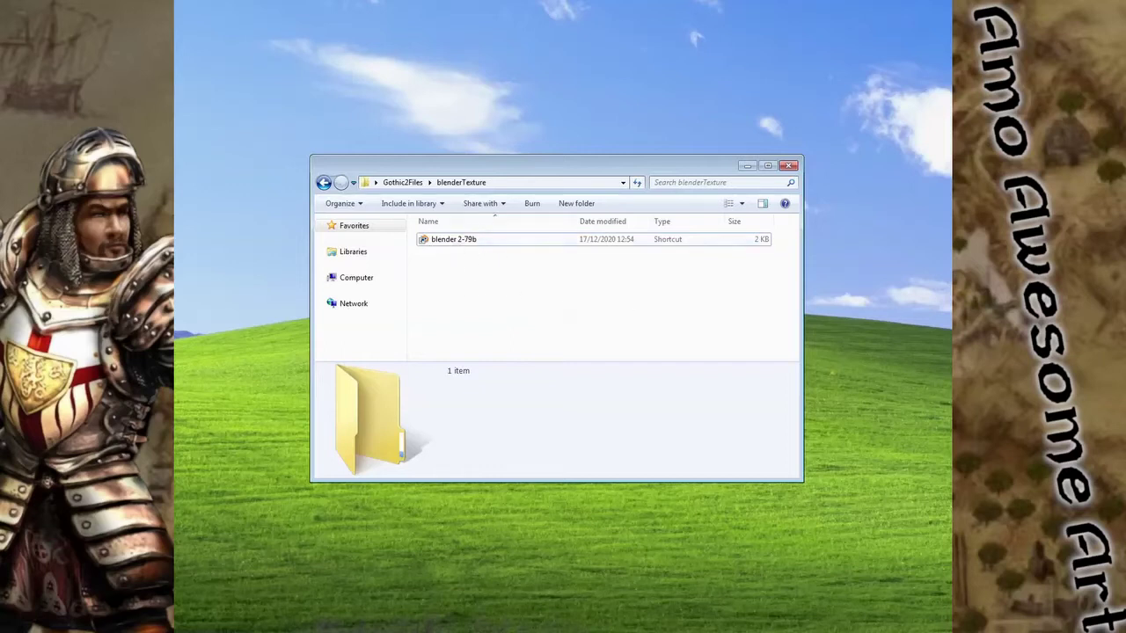
drag(945, 40, 716, 35)
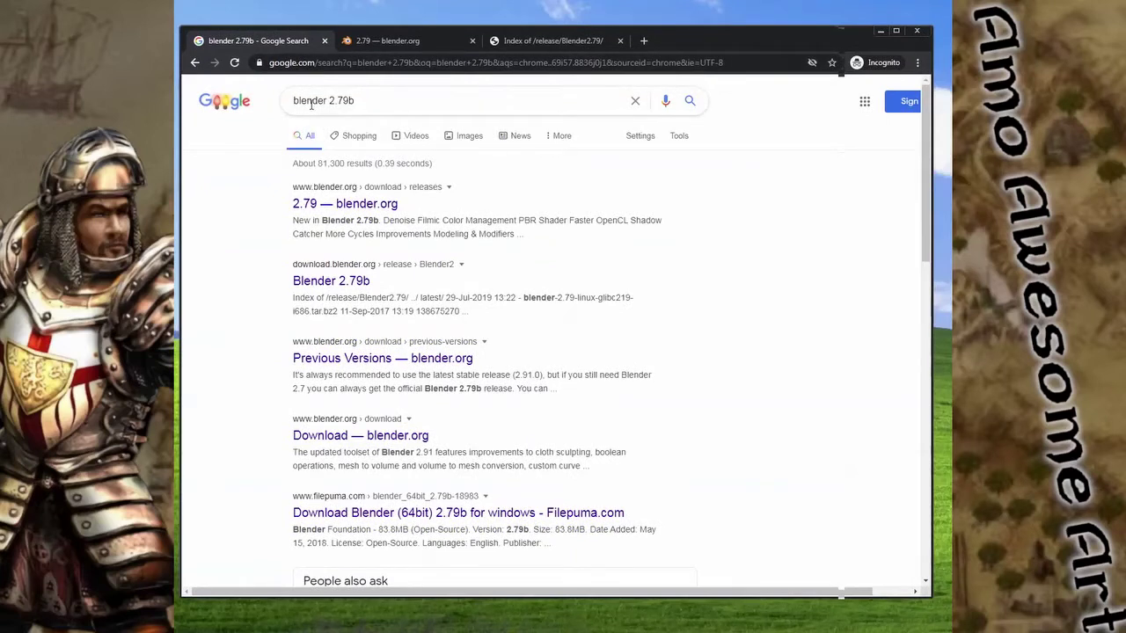
- Go to the Blender 2.79 release index and highlight the 2.79b windows64 and windows32 zips
click(382, 42)
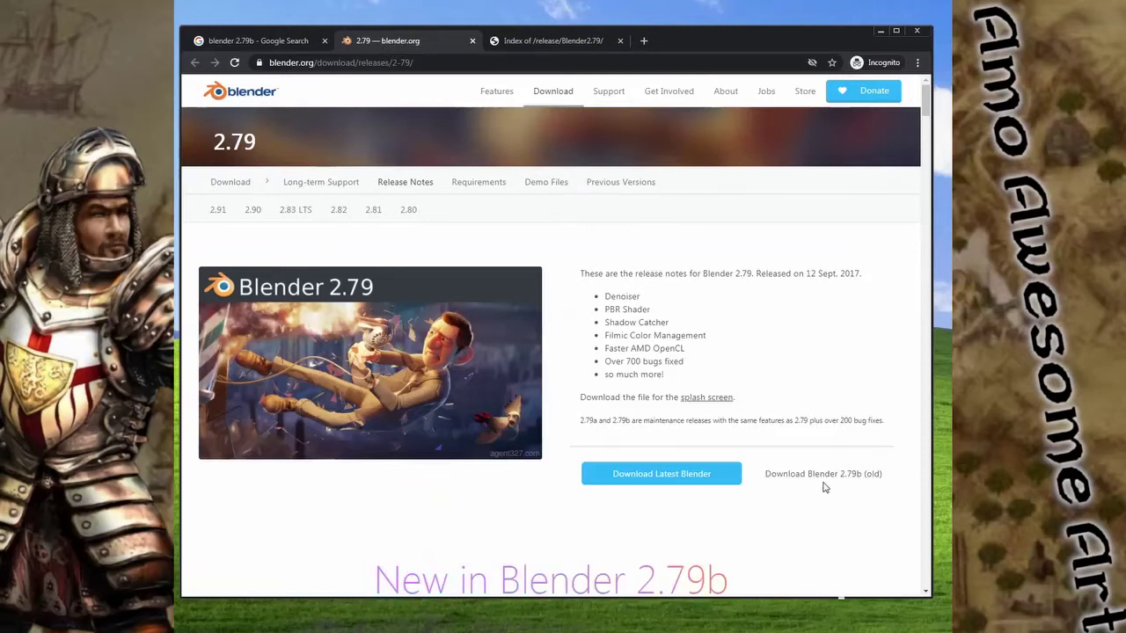
click(539, 41)
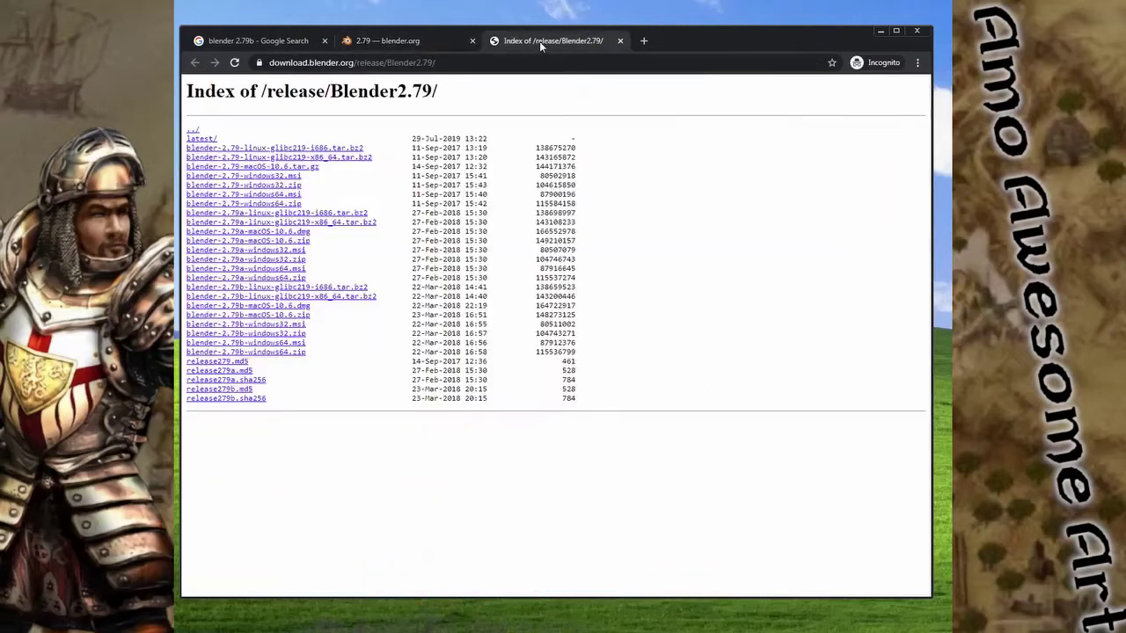
drag(618, 361, 594, 318)
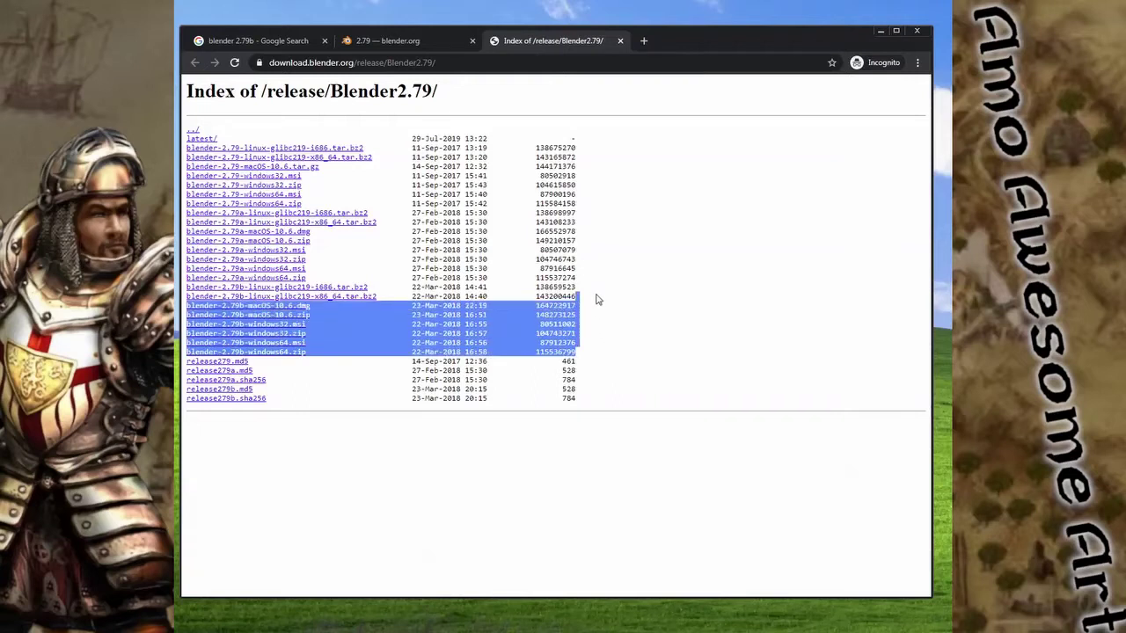
triple_click(603, 358)
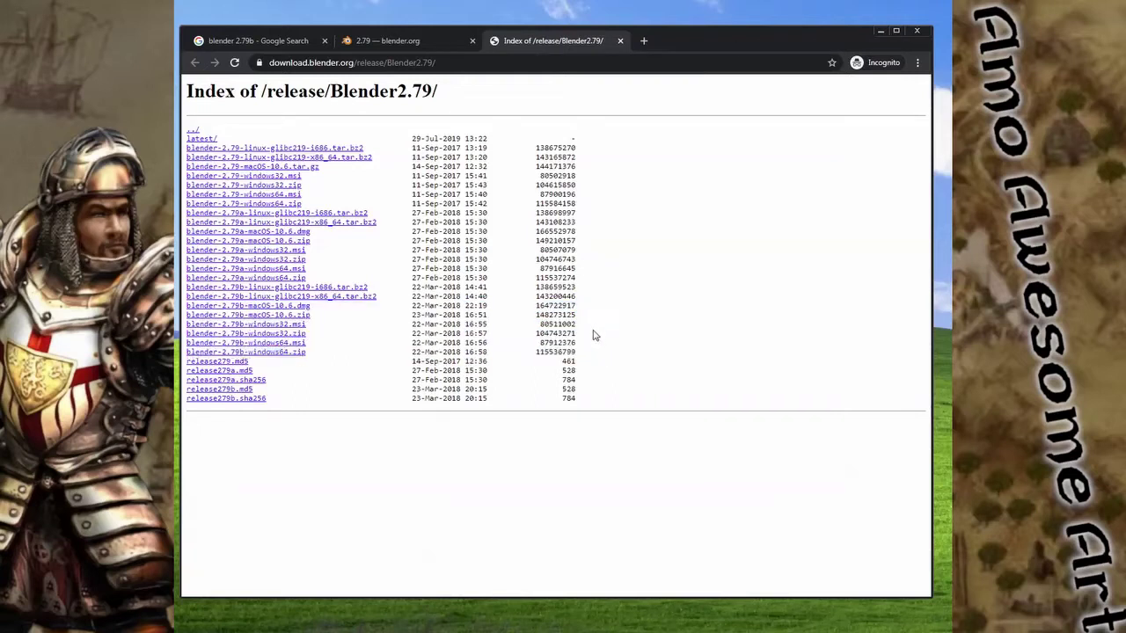
triple_click(593, 334)
click(604, 362)
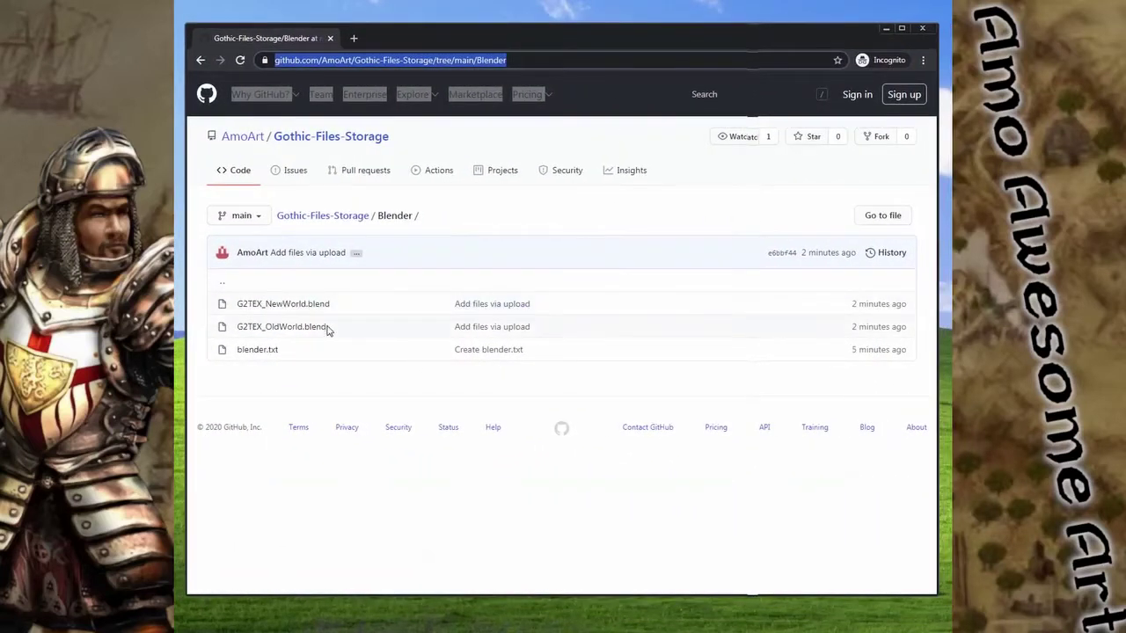
- Open the G2TEX_NewWorld.blend and G2TEX_OldWorld.blend GitHub pages and download each file
middle_click(308, 308)
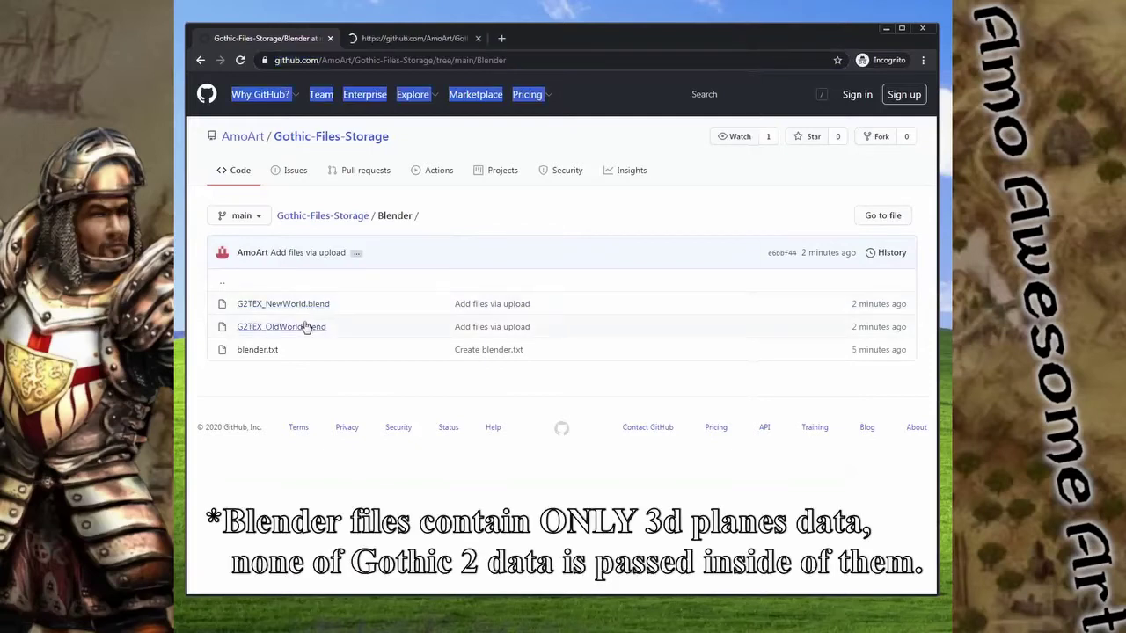
click(413, 38)
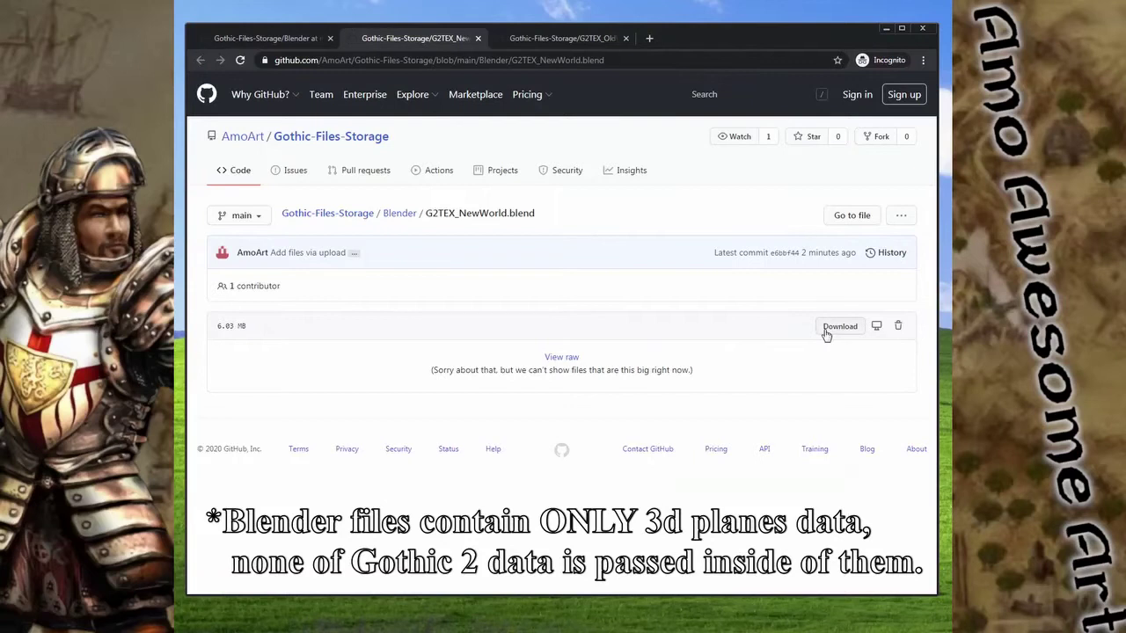
click(525, 39)
click(832, 327)
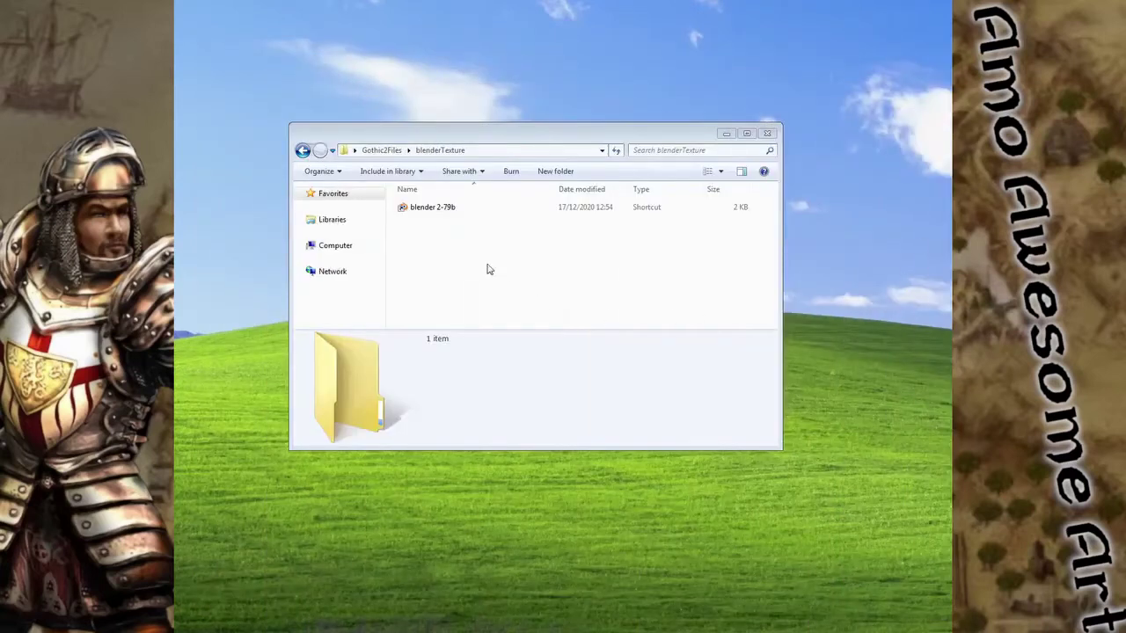
- Paste both G2TEX .blend files into blenderTexture, then launch the blender 2-79b shortcut
right_click(477, 256)
click(519, 345)
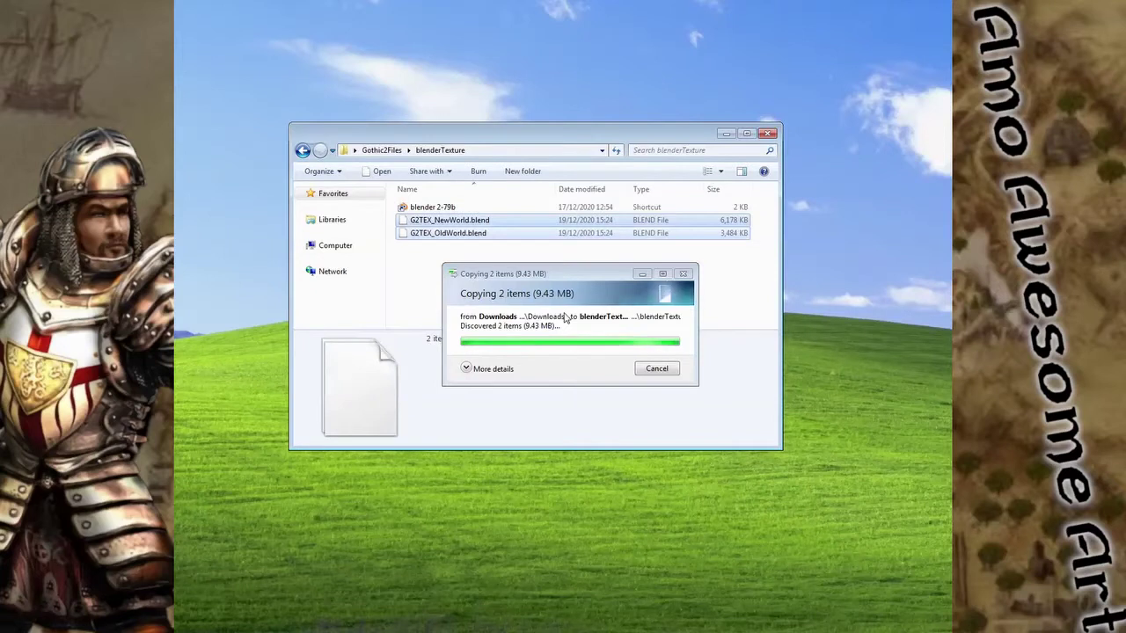
click(546, 255)
double_click(439, 209)
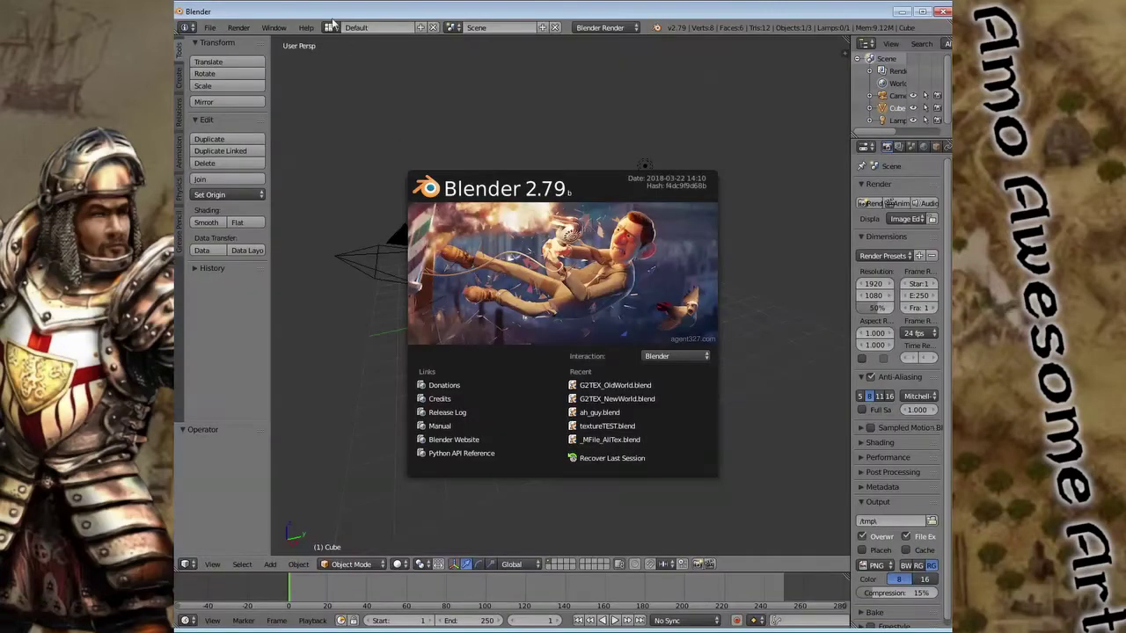
- Drag G2TEX_NewWorld.blend into Blender, maximize the window and zoom in on the magenta planes
click(338, 56)
drag(330, 10, 709, 54)
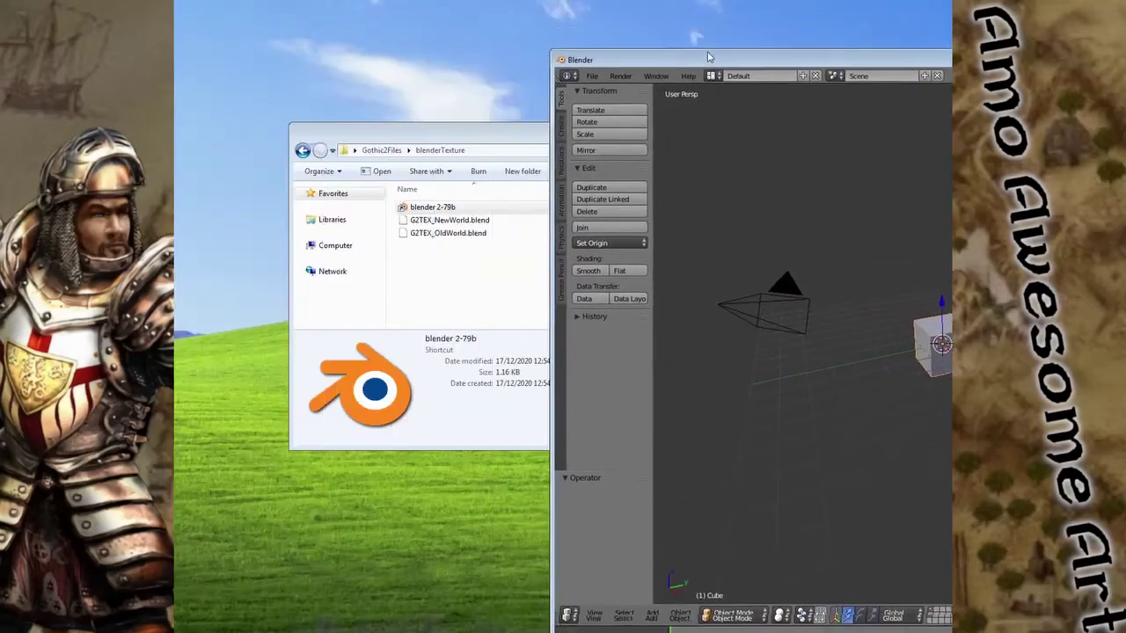
click(448, 234)
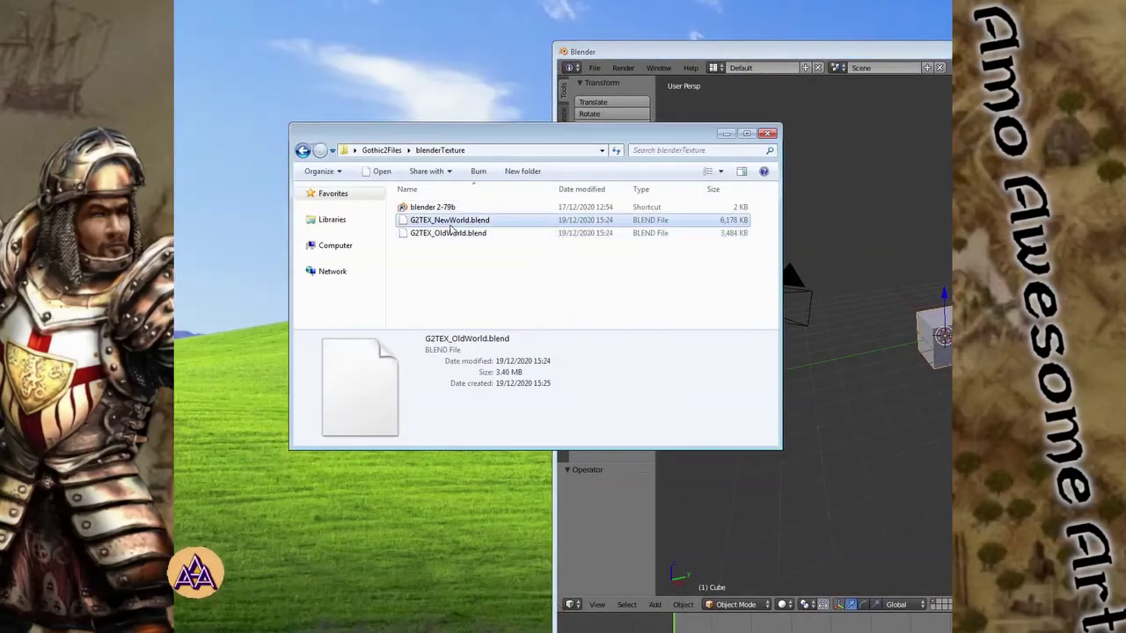
drag(450, 227, 863, 272)
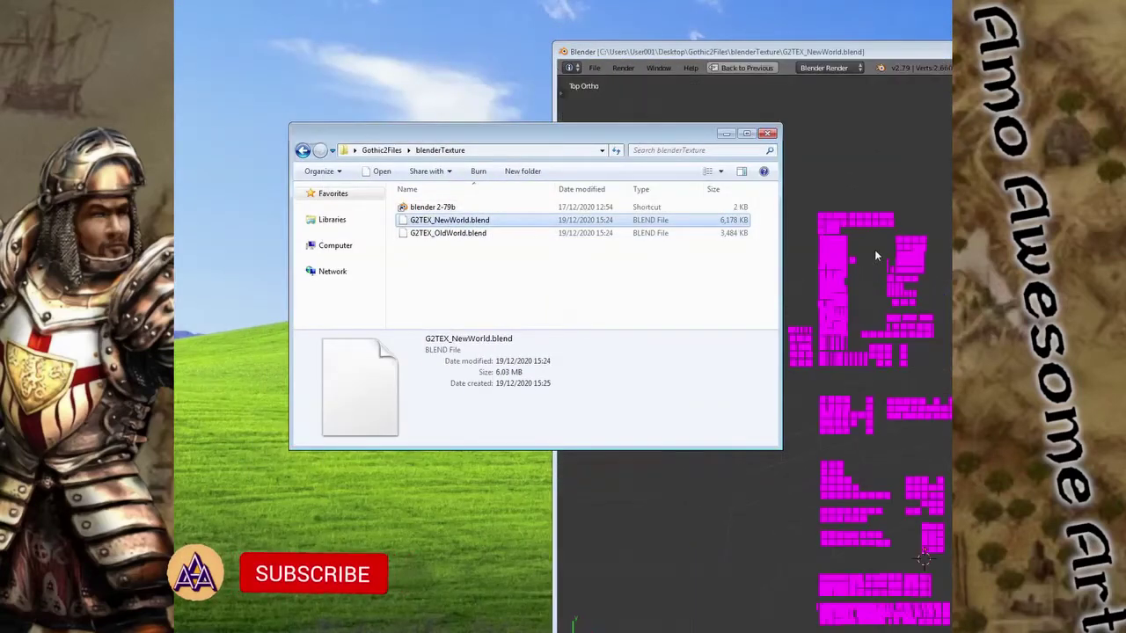
drag(847, 51, 464, 5)
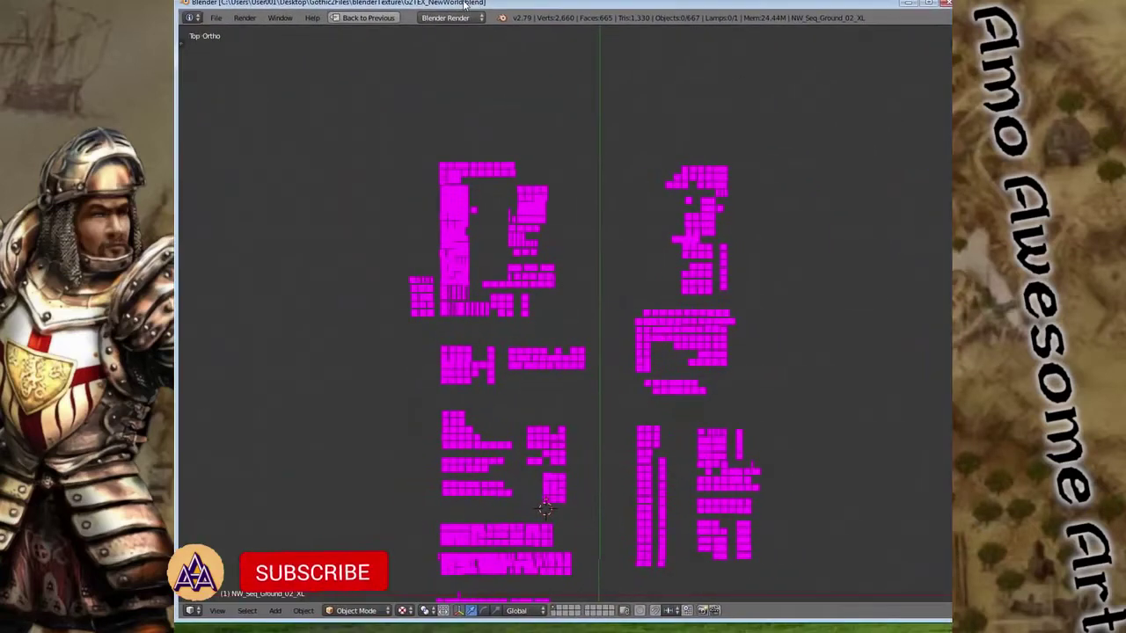
scroll(588, 253, down, 2)
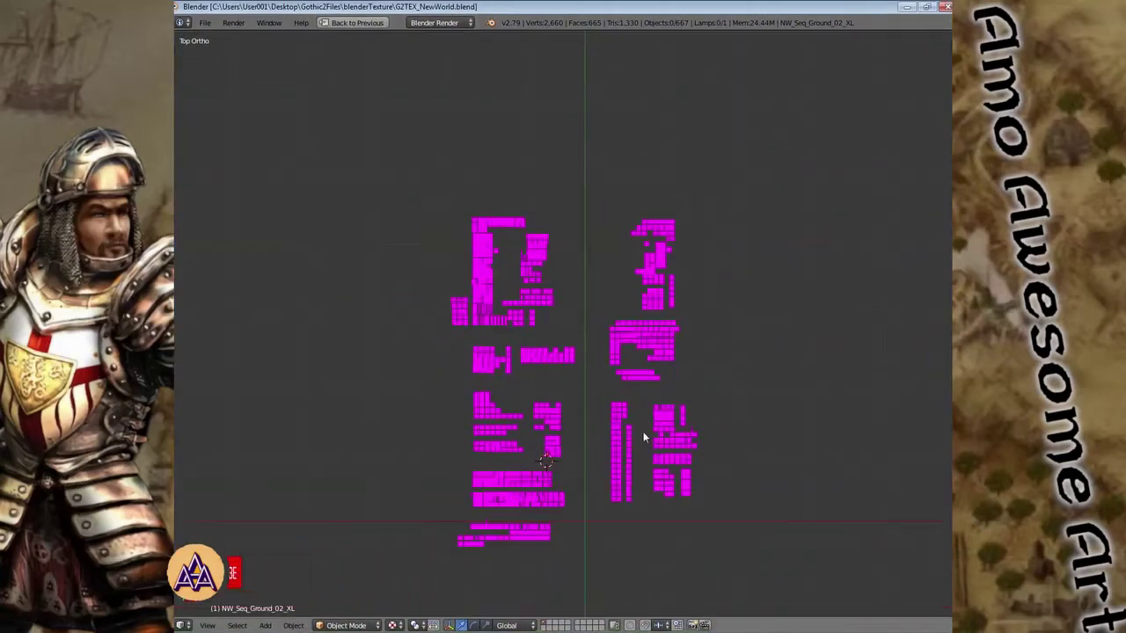
scroll(643, 437, up, 1)
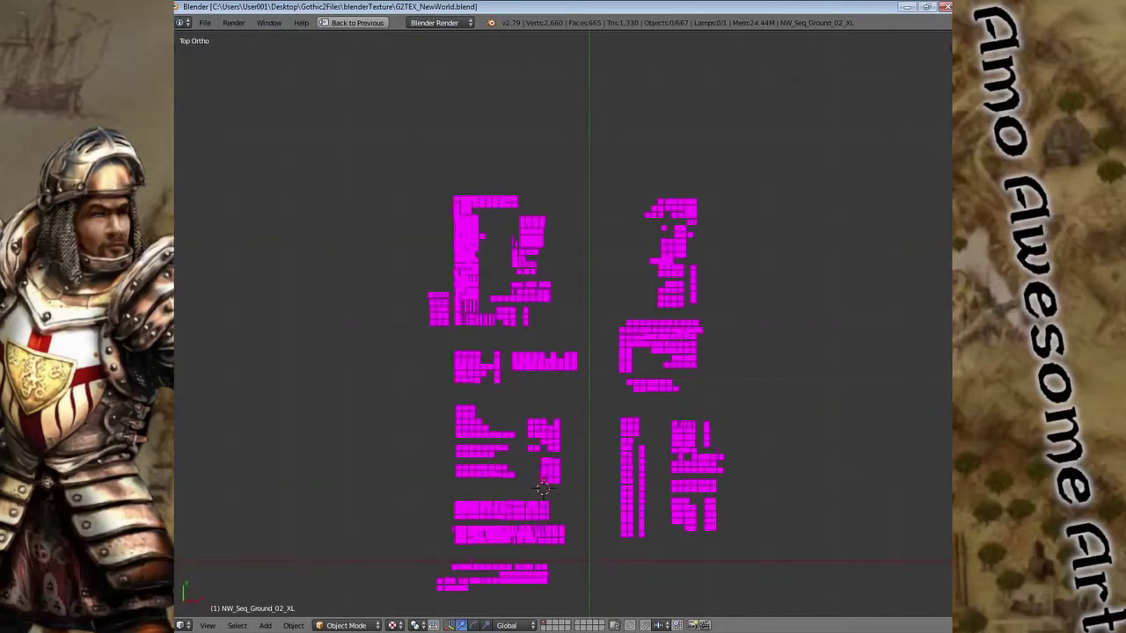
scroll(542, 489, up, 1)
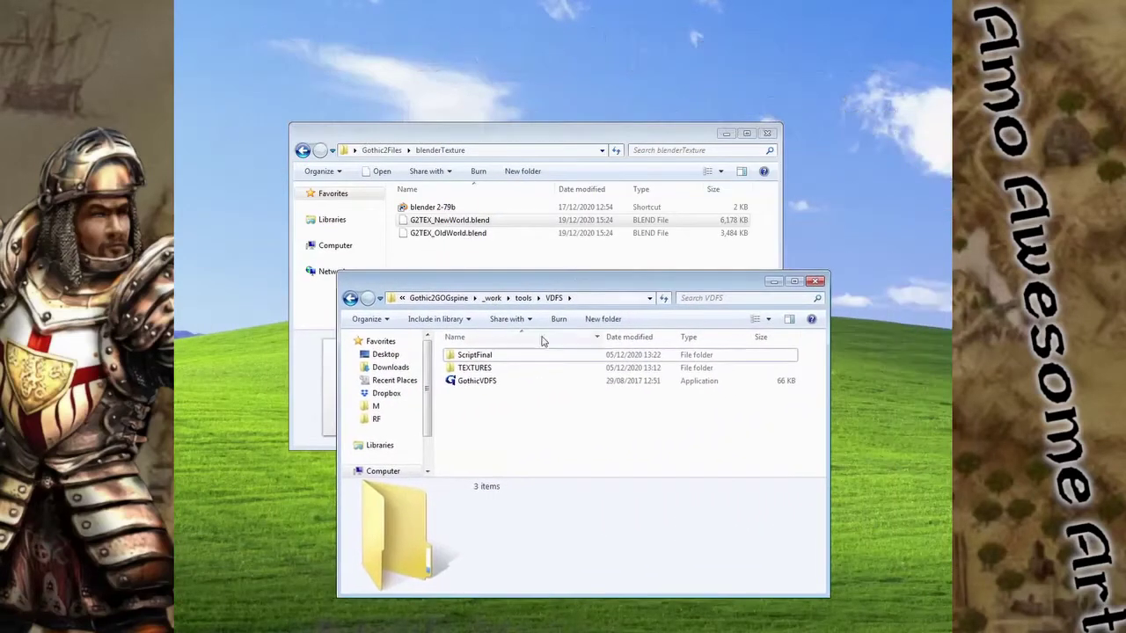
- Drag the TEXTURES folder from the VDFS directory onto blenderTexture and copy it there
click(491, 370)
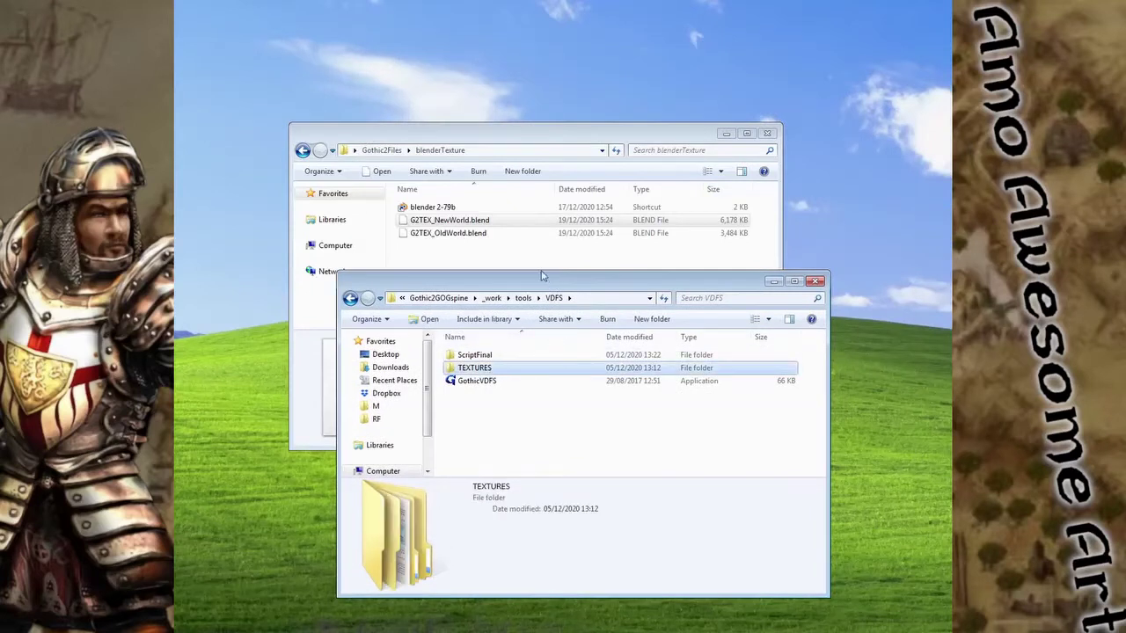
right_drag(516, 263, 517, 263)
click(552, 300)
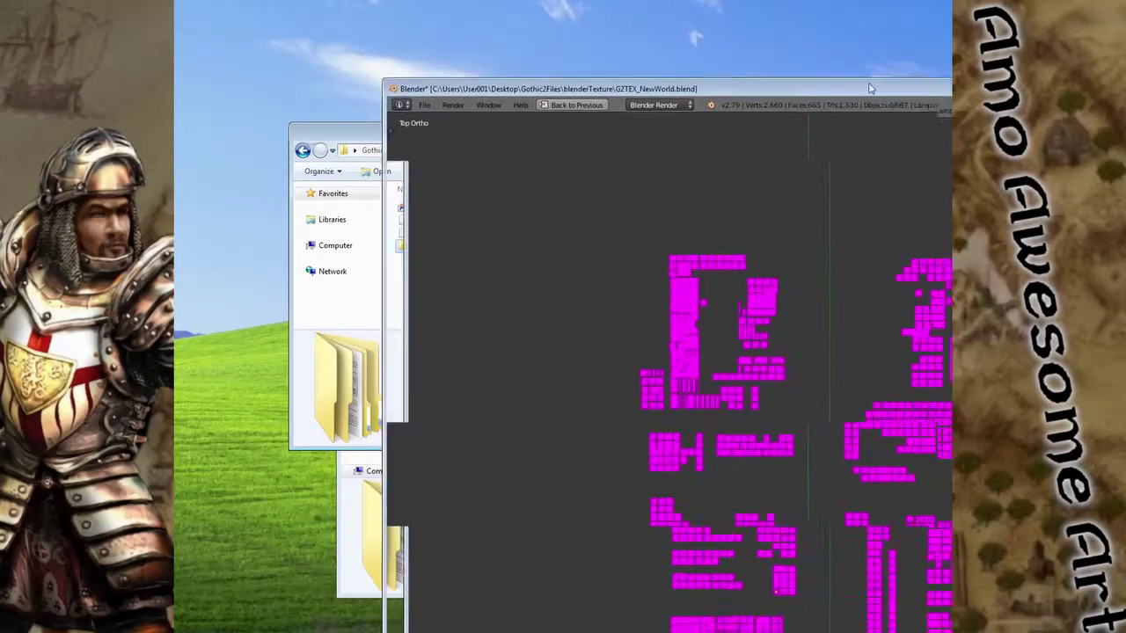
- Set the User Preferences Textures path to blenderTexture\TEXTURES and save the user settings
double_click(664, 48)
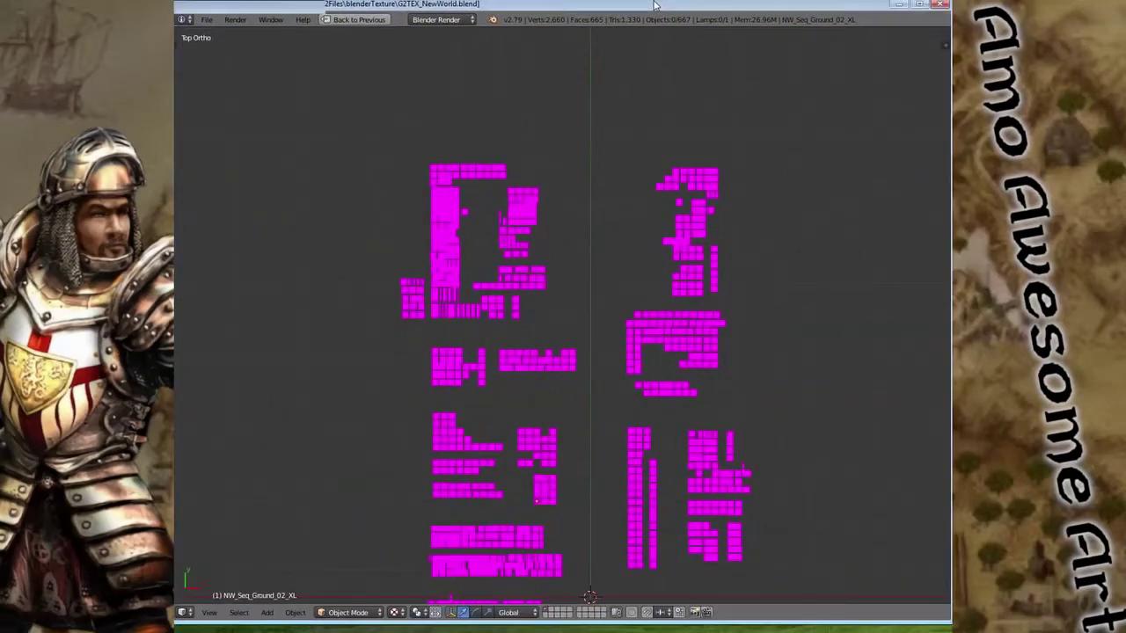
click(204, 23)
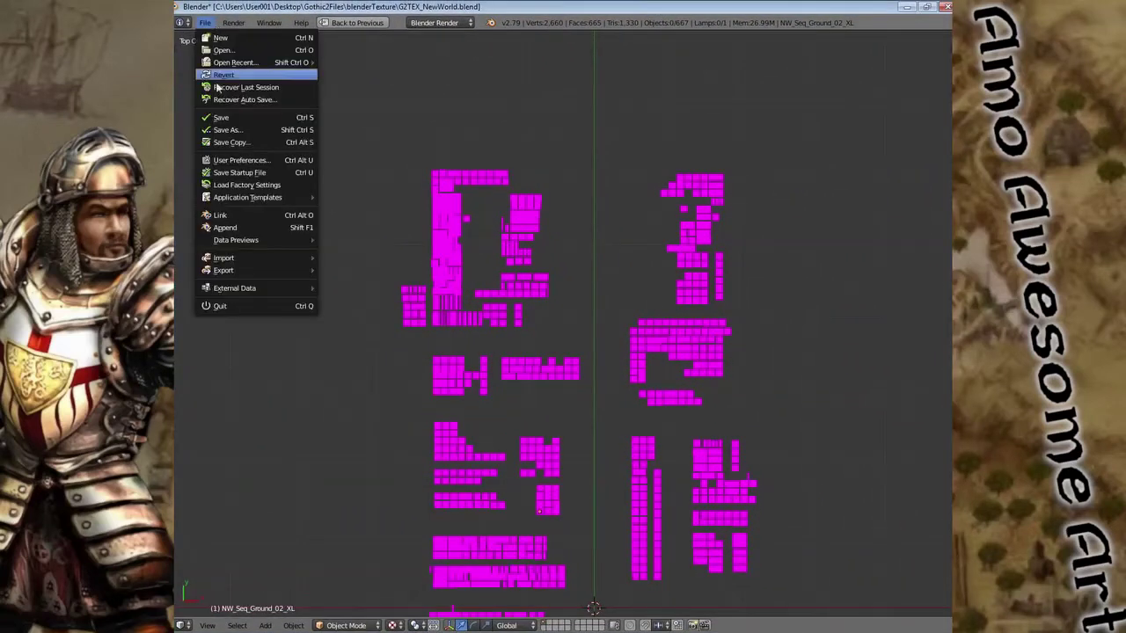
click(255, 160)
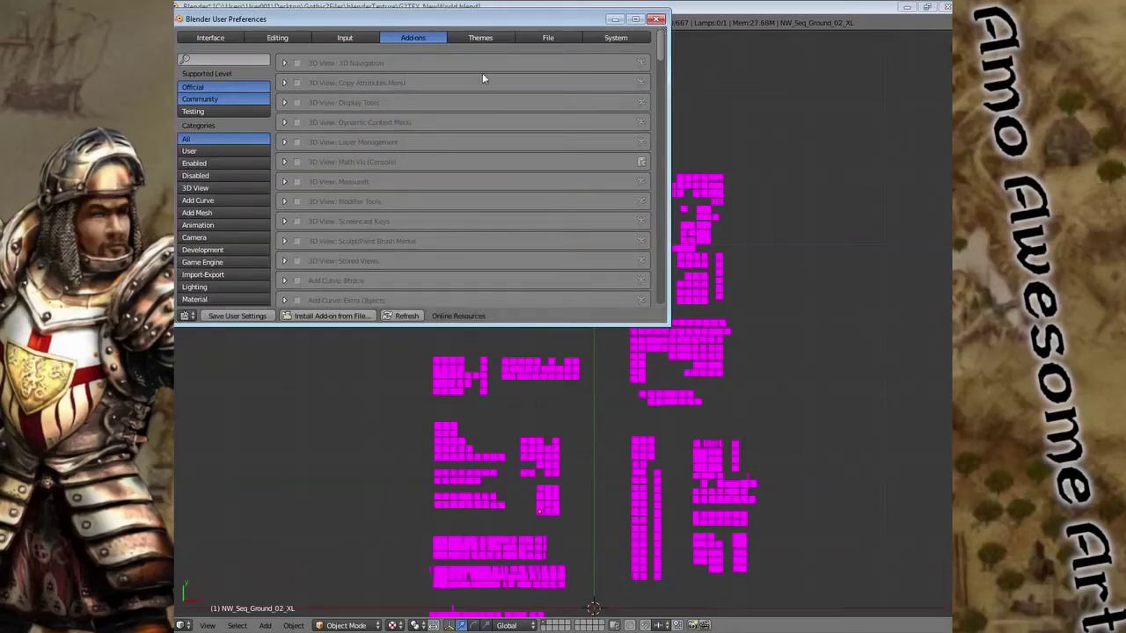
click(602, 43)
click(566, 39)
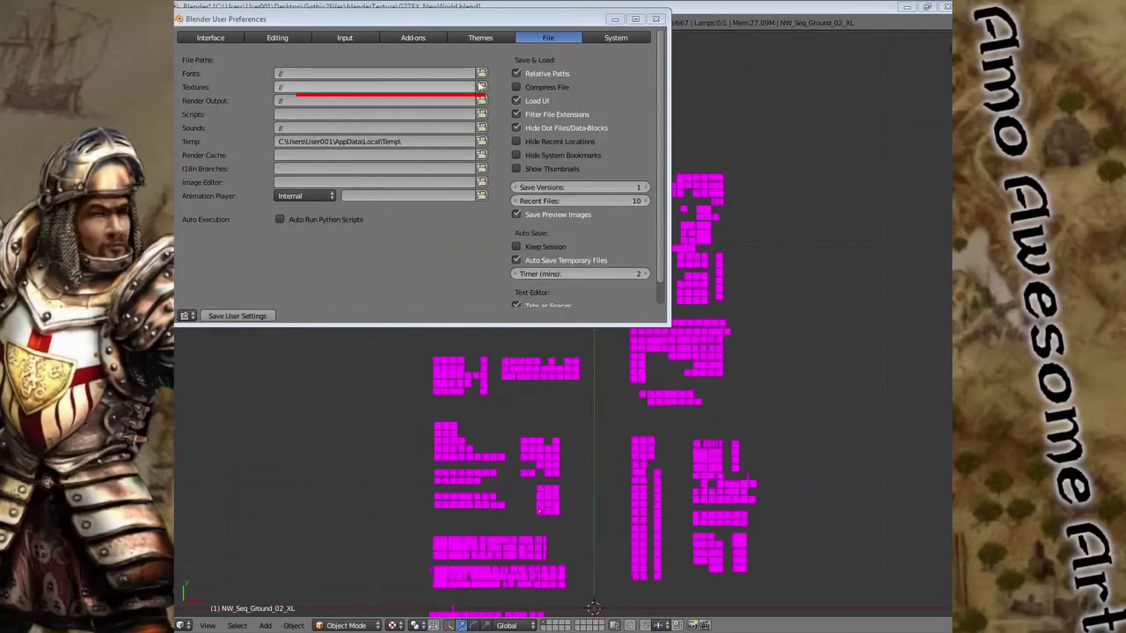
click(483, 86)
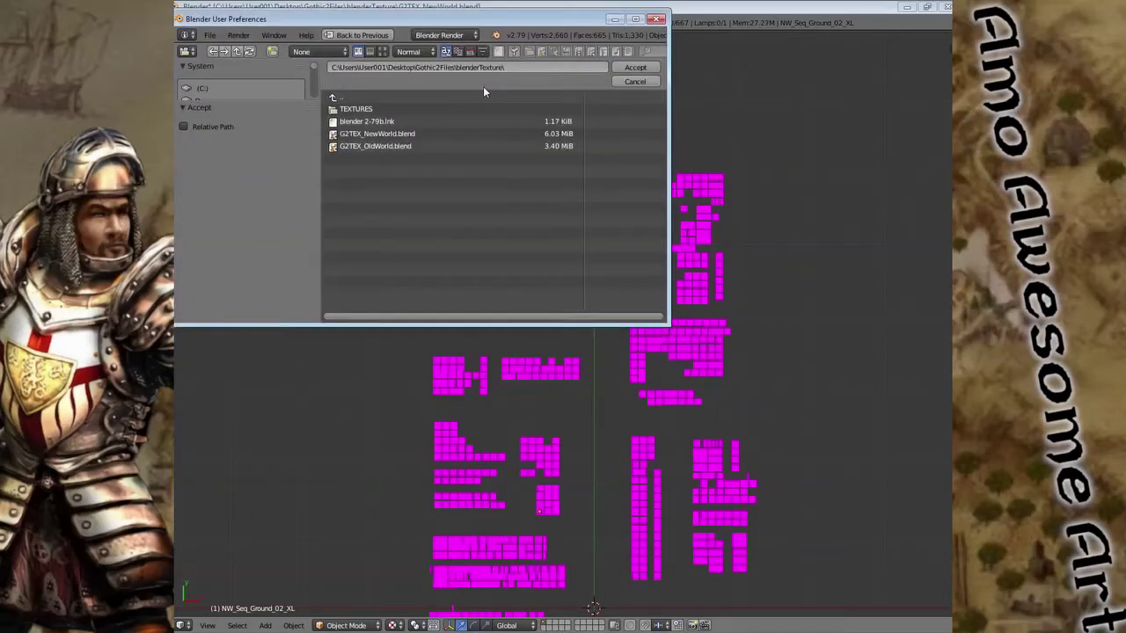
click(408, 109)
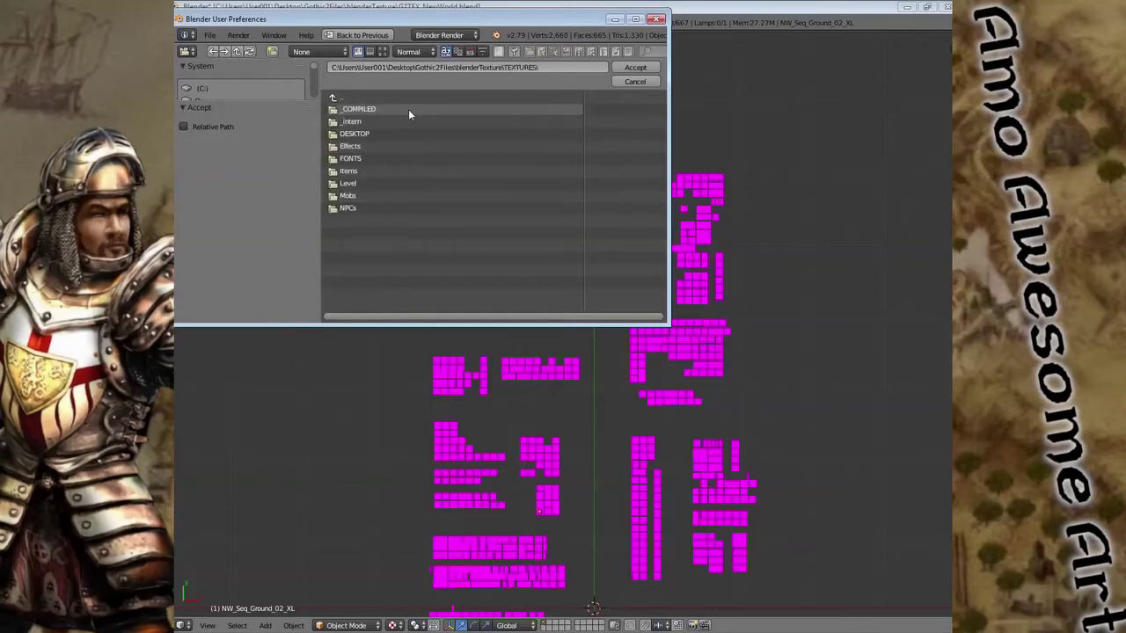
click(633, 68)
click(243, 317)
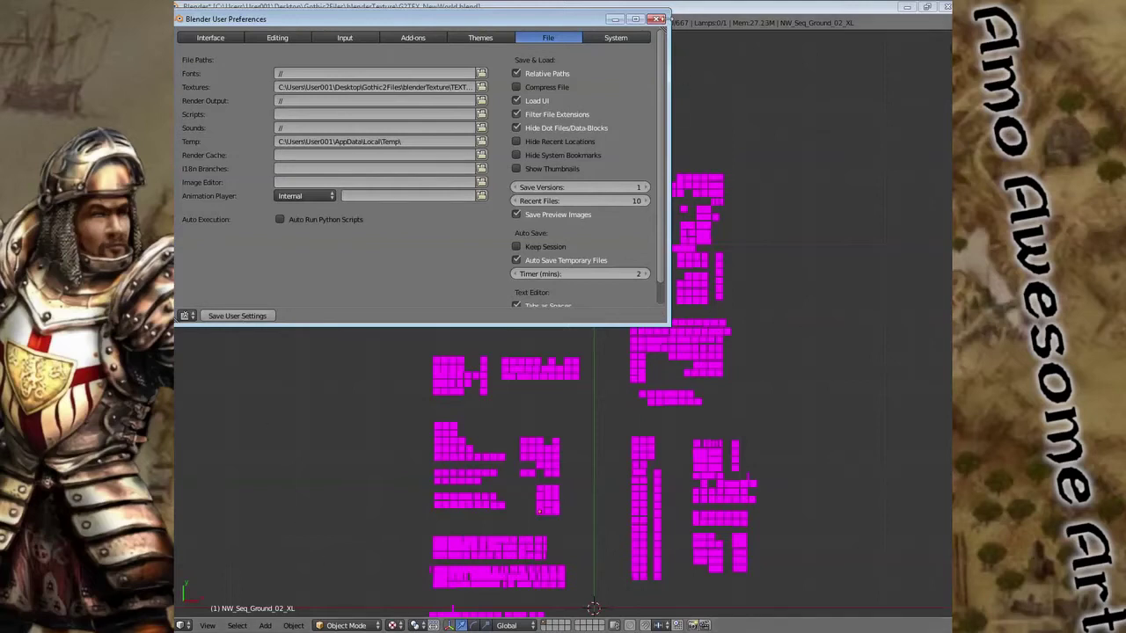
click(656, 19)
click(395, 625)
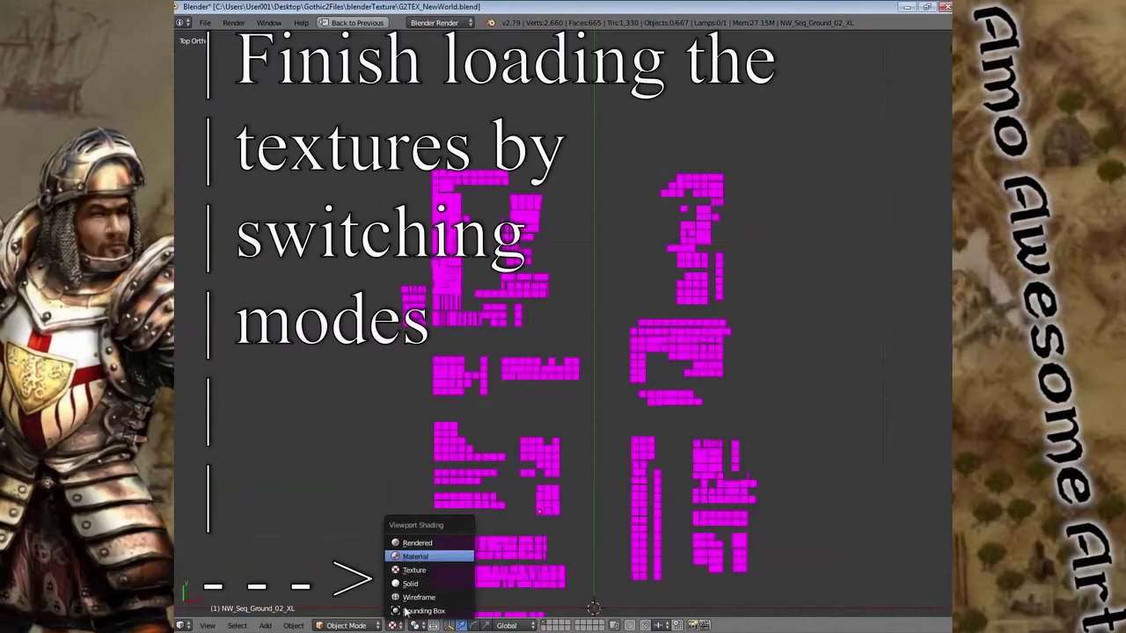
- Switch viewport shading to Material, then to Texture to display the Gothic 2 textures
key(Return)
click(398, 625)
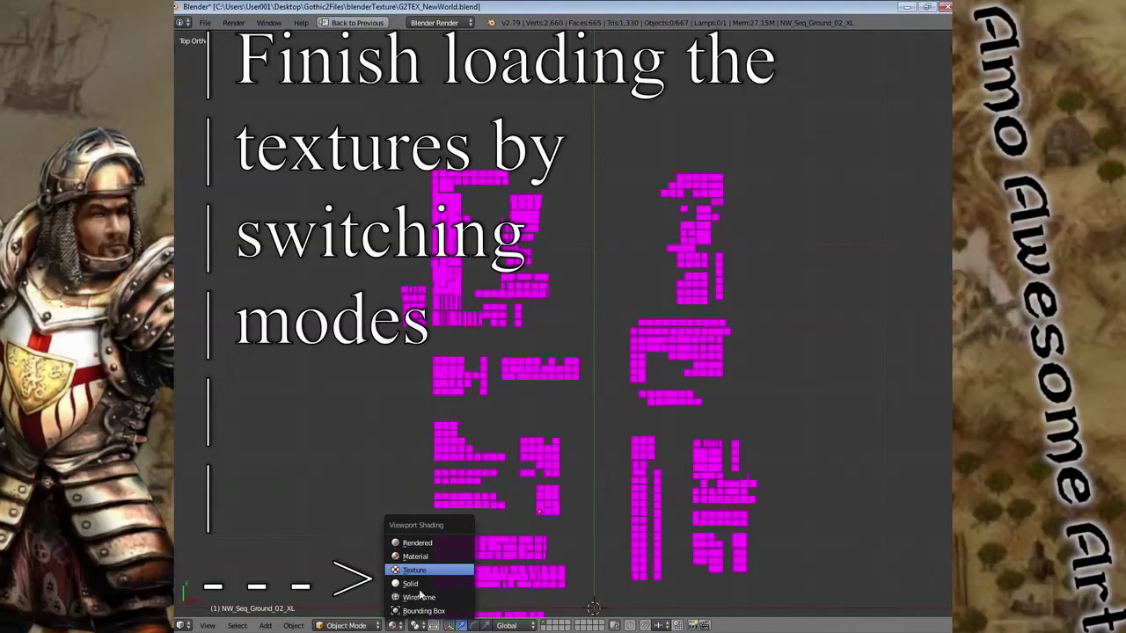
key(Return)
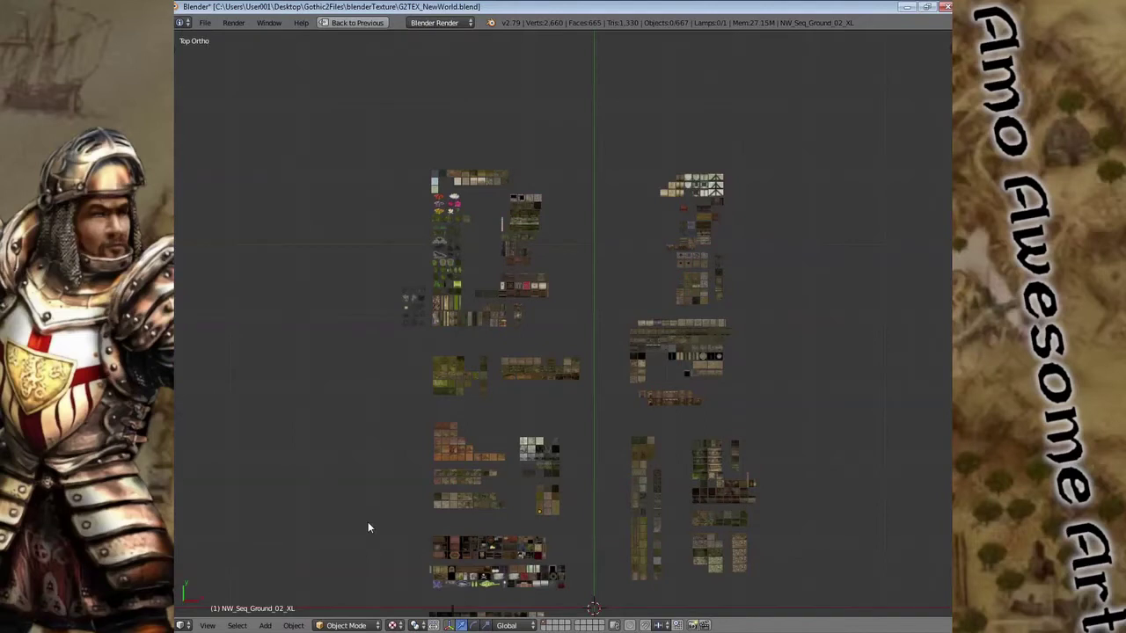
- Zoom and pan through the half-timbered wall, stone-wall and door textures
scroll(368, 526, down, 1)
scroll(413, 563, down, 2)
scroll(489, 539, up, 5)
scroll(482, 506, up, 3)
scroll(482, 505, down, 3)
scroll(320, 470, up, 4)
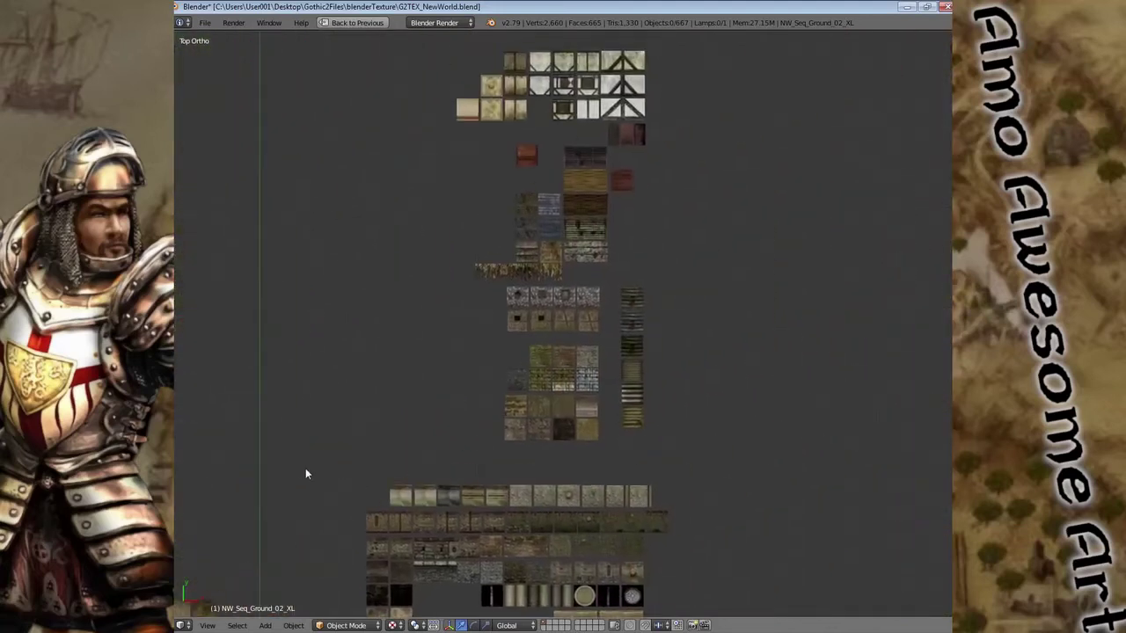
scroll(517, 378, up, 1)
scroll(652, 451, up, 3)
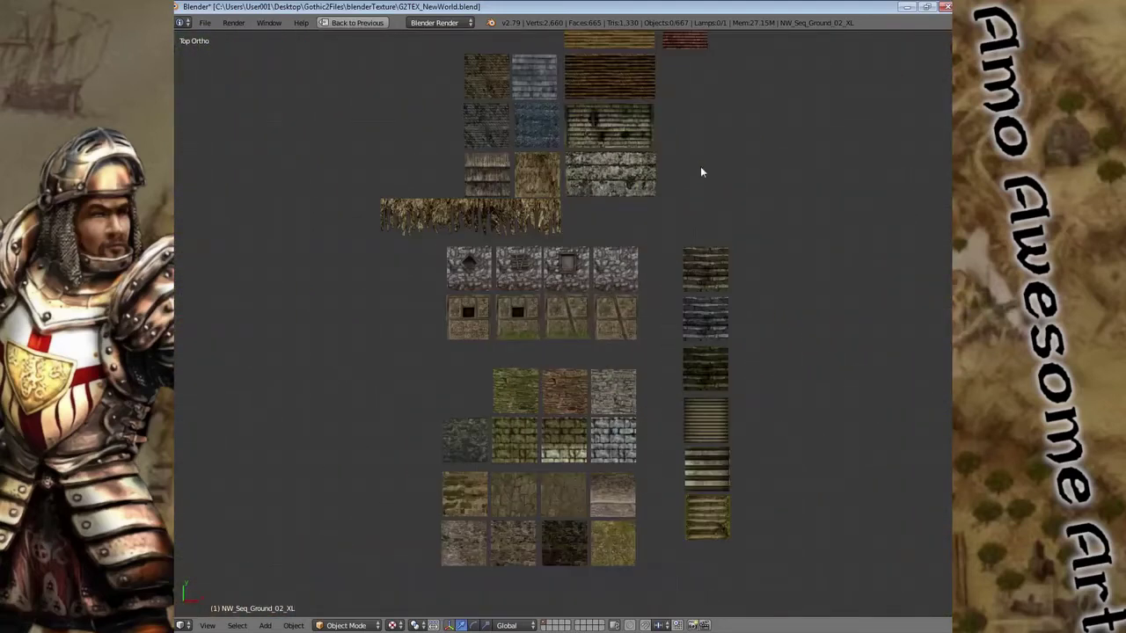
mouse_move(701, 174)
shift+middle_down()
mouse_move(668, 553)
mouse_move(669, 408)
shift+middle_up()
scroll(669, 408, up, 2)
mouse_move(674, 452)
shift+middle_down()
mouse_move(713, 414)
mouse_move(734, 305)
mouse_move(731, 204)
mouse_move(689, 80)
shift+middle_up()
mouse_move(798, 524)
shift+middle_down()
mouse_move(800, 300)
mouse_move(820, 158)
mouse_move(861, 48)
shift+middle_up()
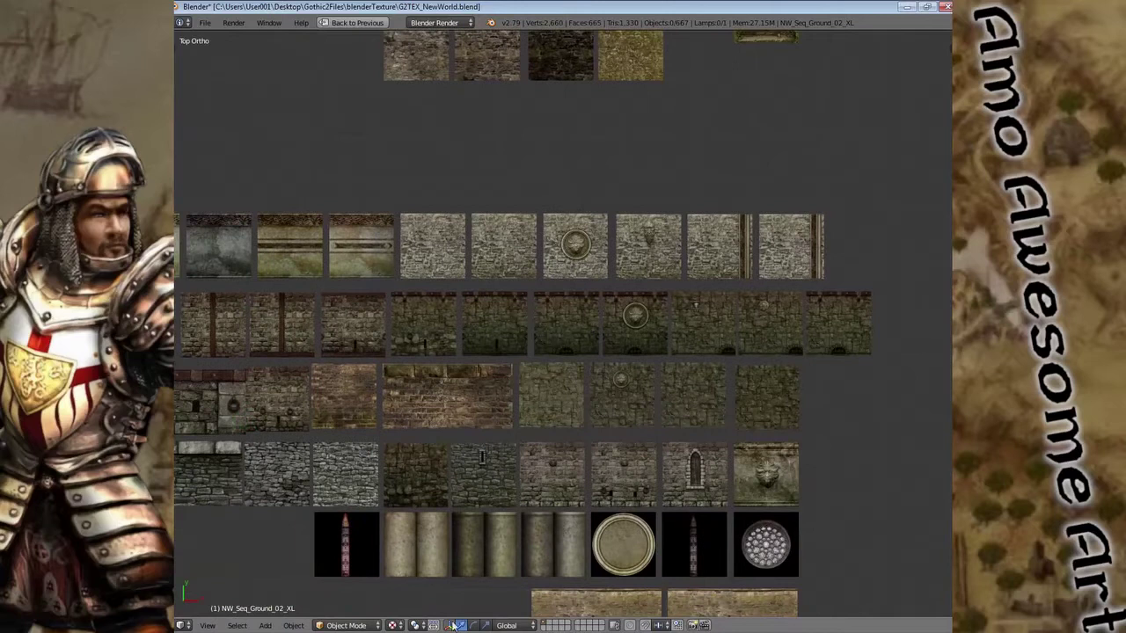
mouse_move(451, 624)
shift+middle_down()
mouse_move(553, 430)
mouse_move(626, 308)
mouse_move(638, 307)
shift+middle_up()
mouse_move(404, 541)
shift+middle_down()
mouse_move(583, 402)
mouse_move(560, 226)
shift+middle_up()
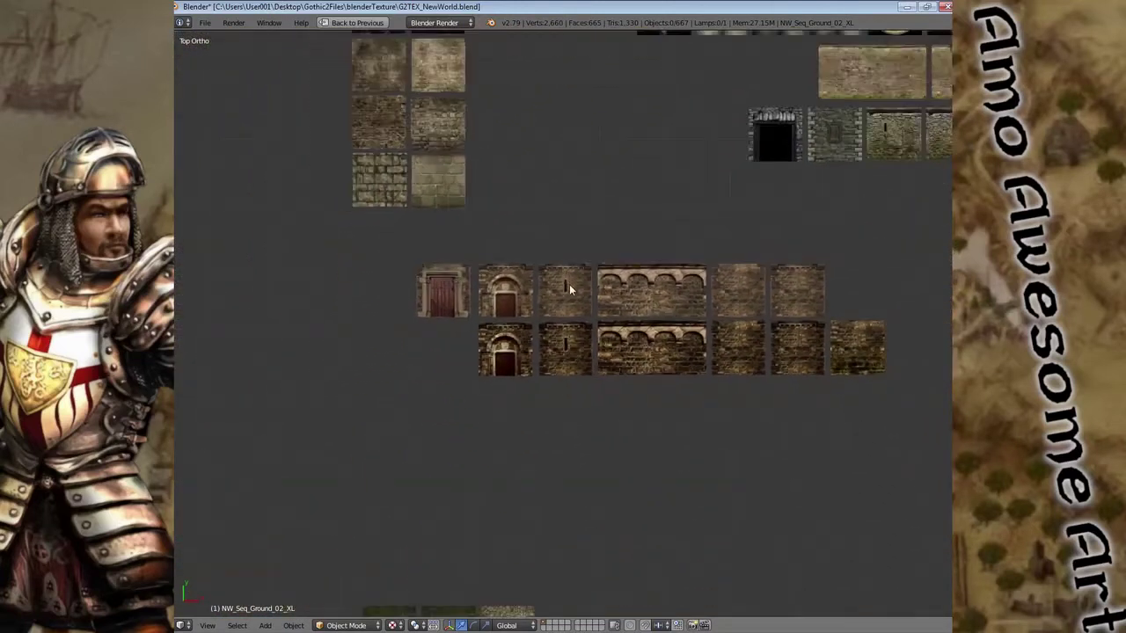
- Zoom and pan in close on the green ground and grass tiles
scroll(567, 290, down, 2)
scroll(579, 423, down, 3)
scroll(652, 561, down, 1)
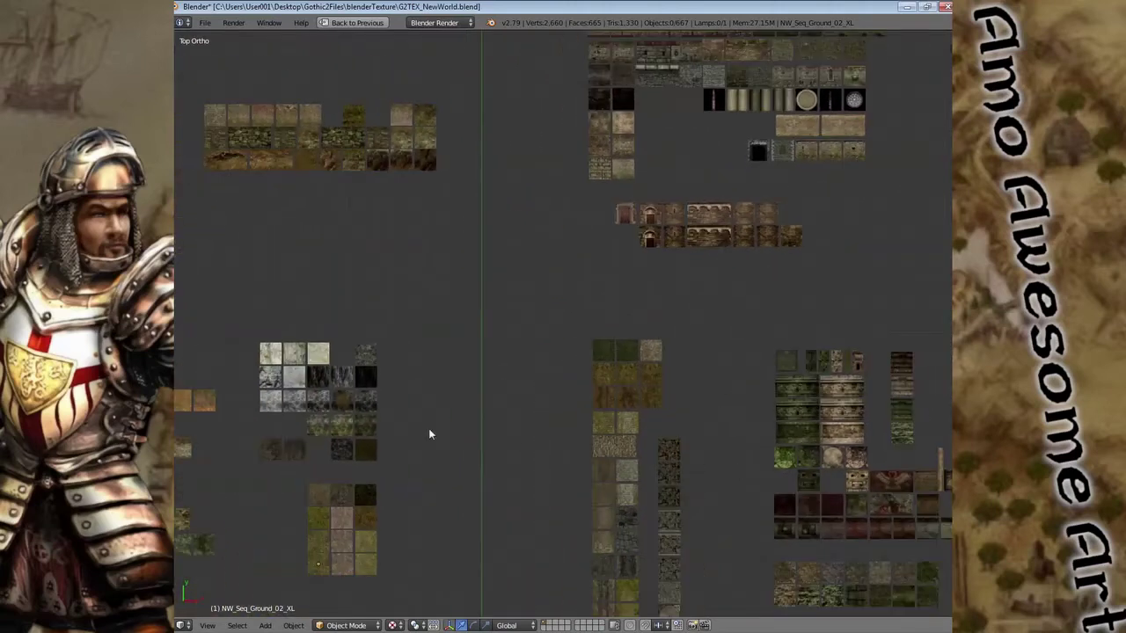
scroll(739, 316, up, 3)
mouse_move(408, 370)
shift+middle_down()
mouse_move(739, 317)
mouse_move(779, 477)
shift+middle_up()
scroll(495, 359, up, 5)
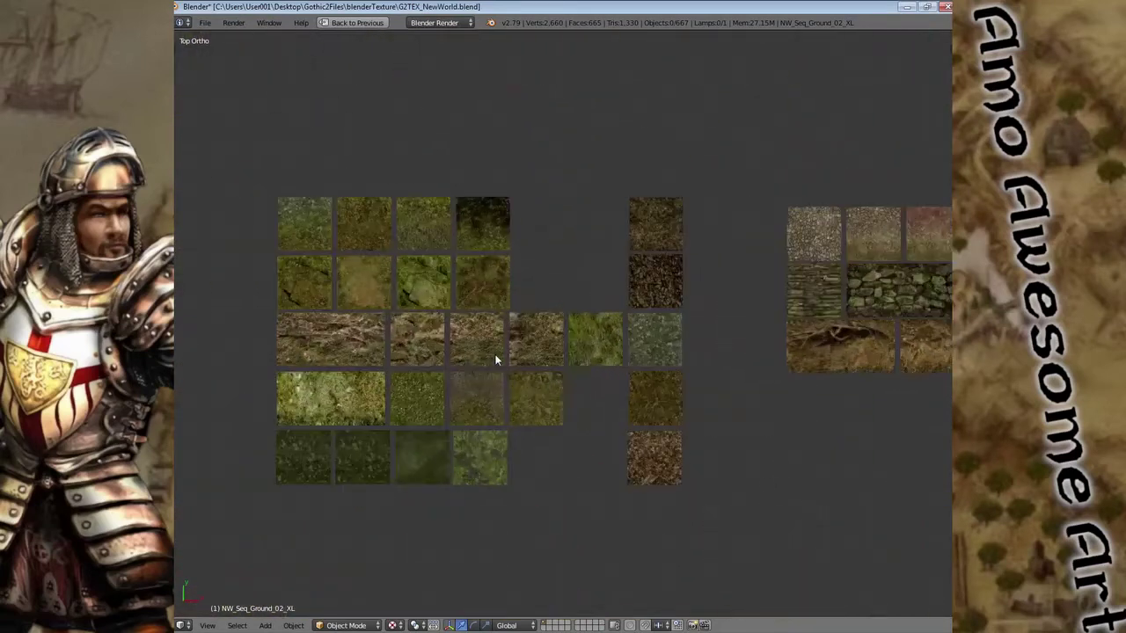
scroll(377, 351, up, 3)
scroll(523, 384, down, 1)
shift+middle_drag(523, 385, 661, 351)
scroll(722, 338, up, 1)
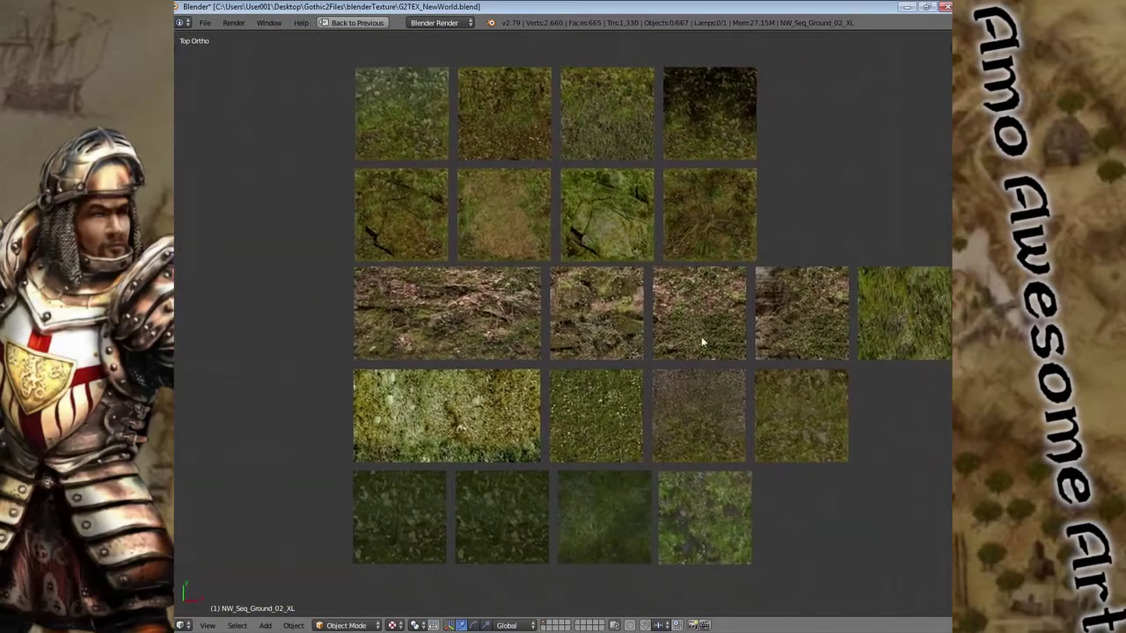
scroll(780, 358, up, 2)
shift+middle_drag(858, 365, 678, 399)
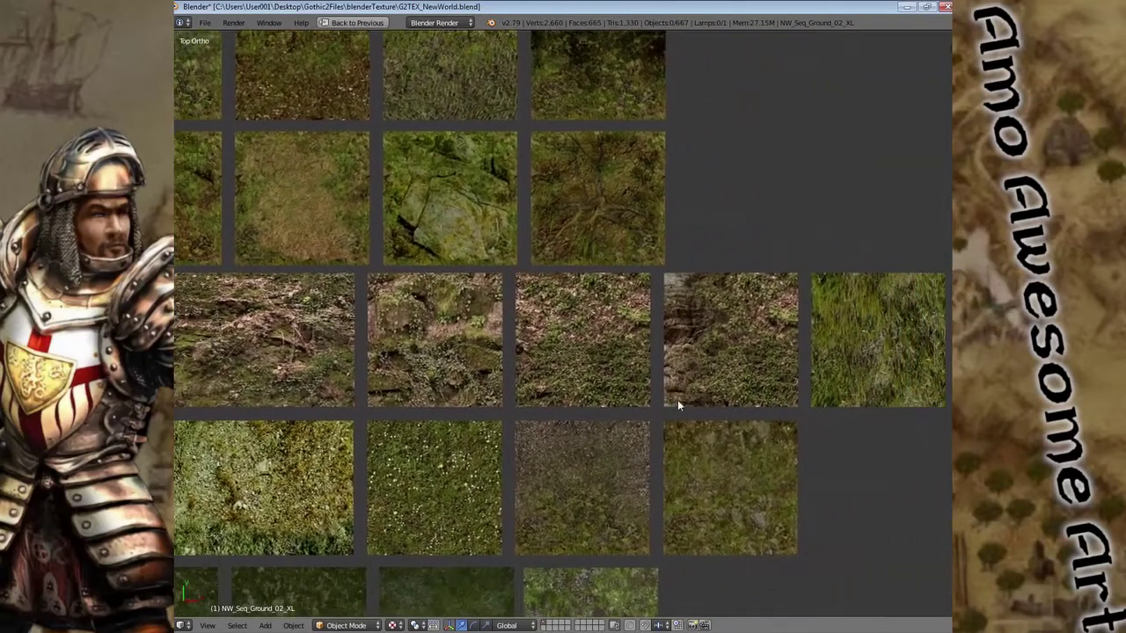
mouse_move(653, 502)
shift+middle_down()
mouse_move(727, 334)
mouse_move(801, 306)
shift+middle_up()
- Pan across the flower, fern, tree, leaf, shrub and bark textures
scroll(802, 314, down, 4)
scroll(802, 314, down, 5)
scroll(802, 316, down, 2)
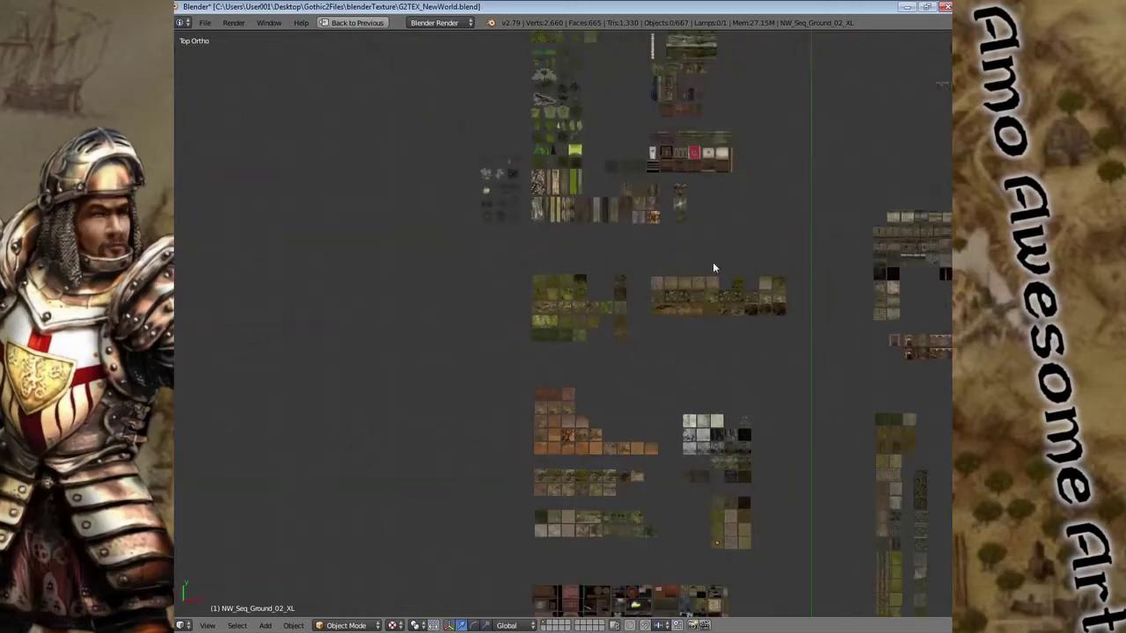
mouse_move(710, 264)
shift+middle_down()
mouse_move(662, 502)
mouse_move(616, 531)
shift+middle_up()
scroll(607, 523, up, 3)
scroll(419, 390, up, 2)
mouse_move(420, 389)
shift+middle_down()
mouse_move(478, 428)
mouse_move(609, 586)
shift+middle_up()
scroll(609, 587, up, 2)
scroll(706, 554, up, 2)
scroll(706, 554, up, 2)
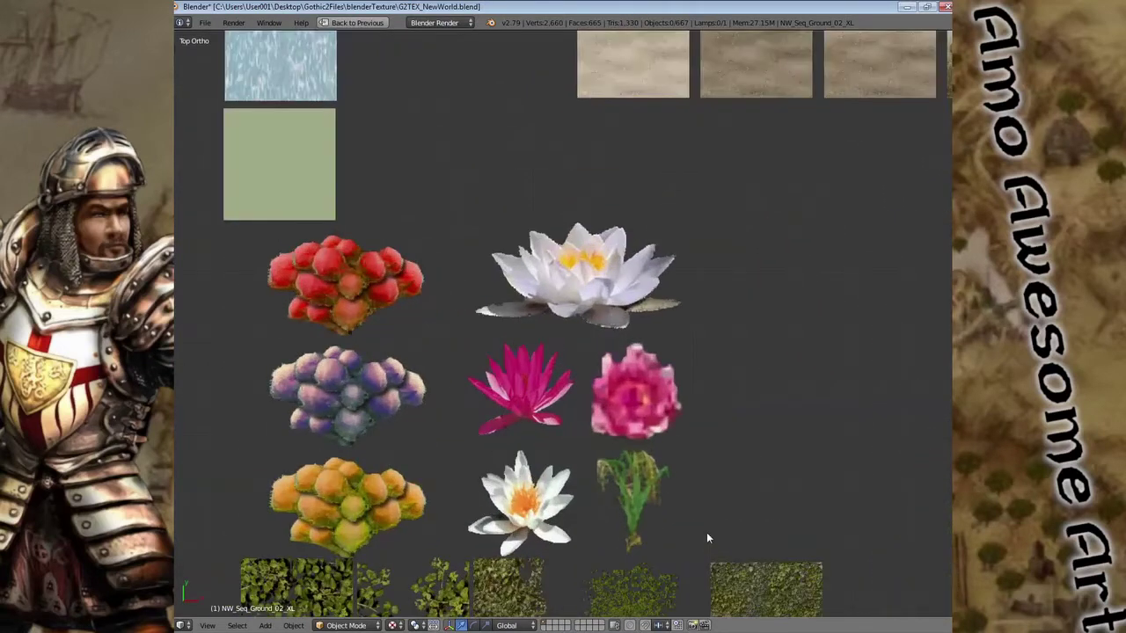
mouse_move(706, 532)
shift+middle_down()
mouse_move(745, 513)
mouse_move(747, 258)
shift+middle_up()
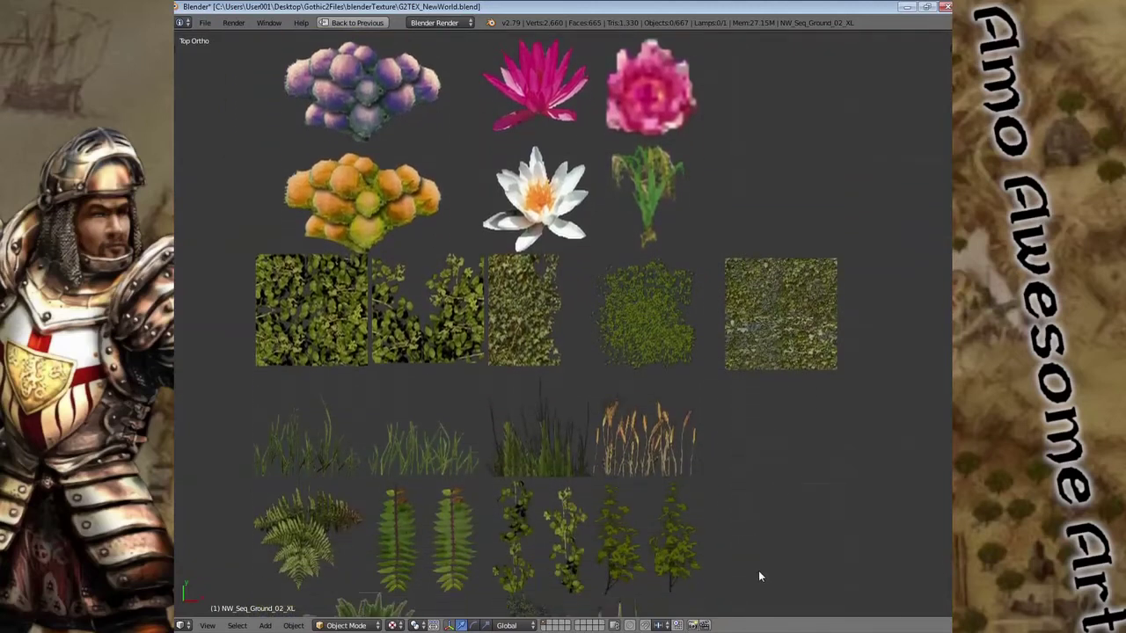
shift+middle_drag(759, 578, 771, 384)
shift+middle_drag(739, 500, 735, 377)
shift+middle_drag(742, 550, 754, 240)
shift+middle_drag(768, 572, 795, 102)
mouse_move(817, 510)
shift+middle_down()
mouse_move(874, 355)
mouse_move(830, 161)
mouse_move(804, 141)
shift+middle_up()
- Pan through the rock, carpet, wood, fish, flag and cloth texture rows
scroll(796, 211, down, 4)
scroll(791, 268, down, 4)
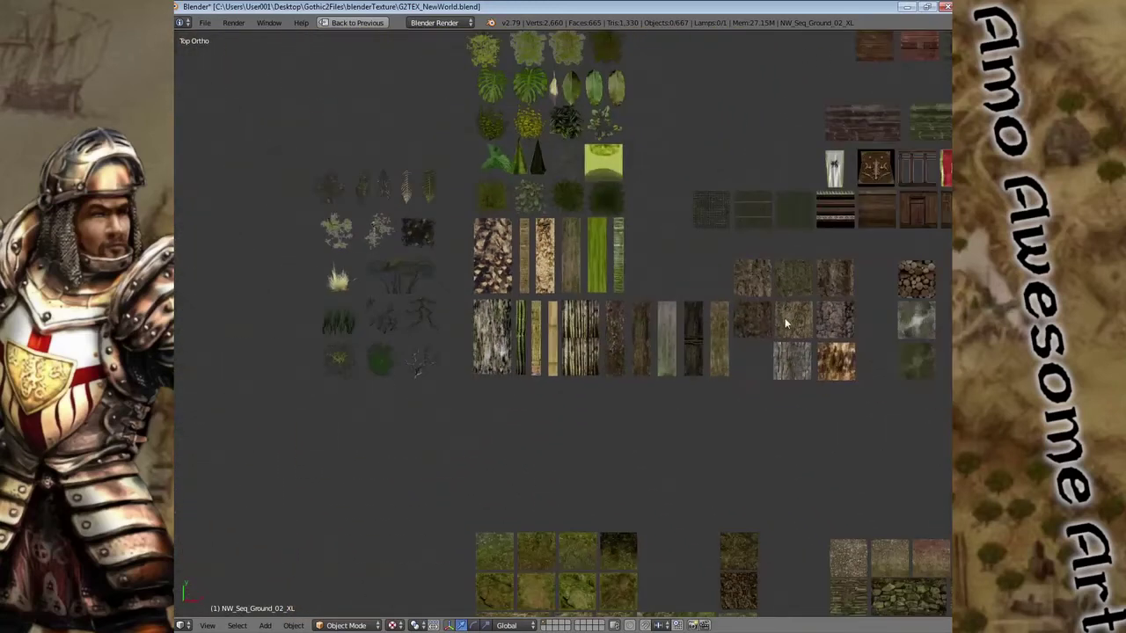
scroll(785, 334, down, 2)
shift+middle_drag(785, 515, 742, 265)
scroll(451, 167, up, 3)
scroll(324, 155, up, 3)
mouse_move(325, 154)
shift+middle_down()
mouse_move(387, 314)
mouse_move(376, 428)
shift+middle_up()
scroll(396, 352, up, 2)
scroll(355, 322, up, 3)
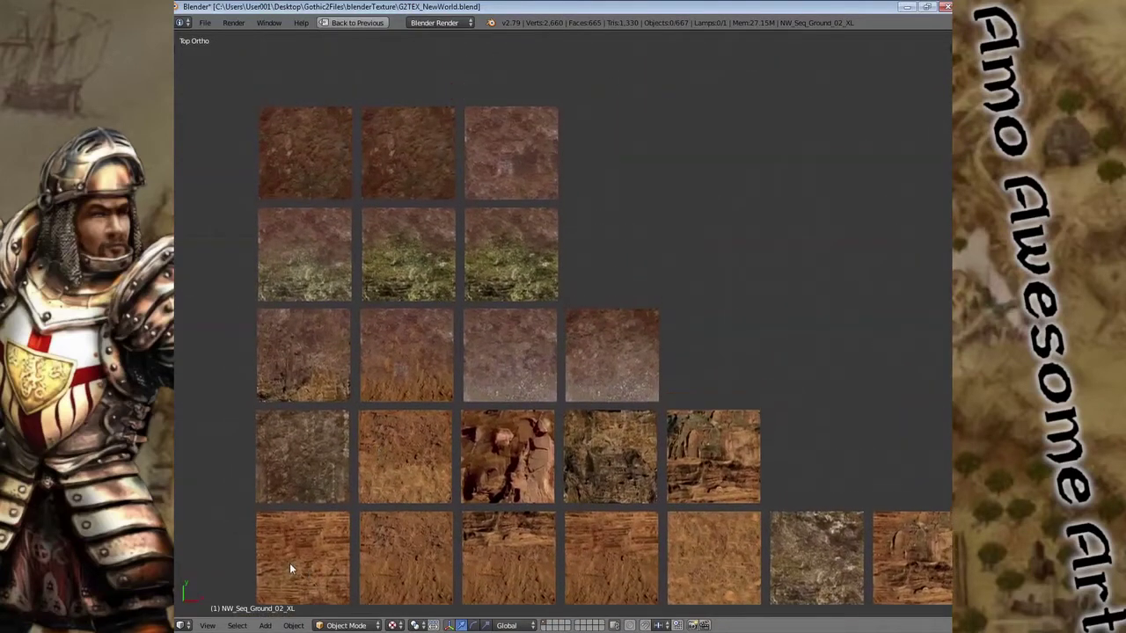
shift+middle_drag(289, 554, 302, 295)
shift+middle_drag(272, 453, 271, 361)
mouse_move(323, 588)
shift+middle_down()
mouse_move(302, 349)
mouse_move(265, 229)
shift+middle_up()
mouse_move(424, 591)
shift+middle_down()
mouse_move(465, 422)
mouse_move(416, 231)
shift+middle_up()
mouse_move(466, 524)
shift+middle_down()
mouse_move(466, 255)
mouse_move(386, 168)
shift+middle_up()
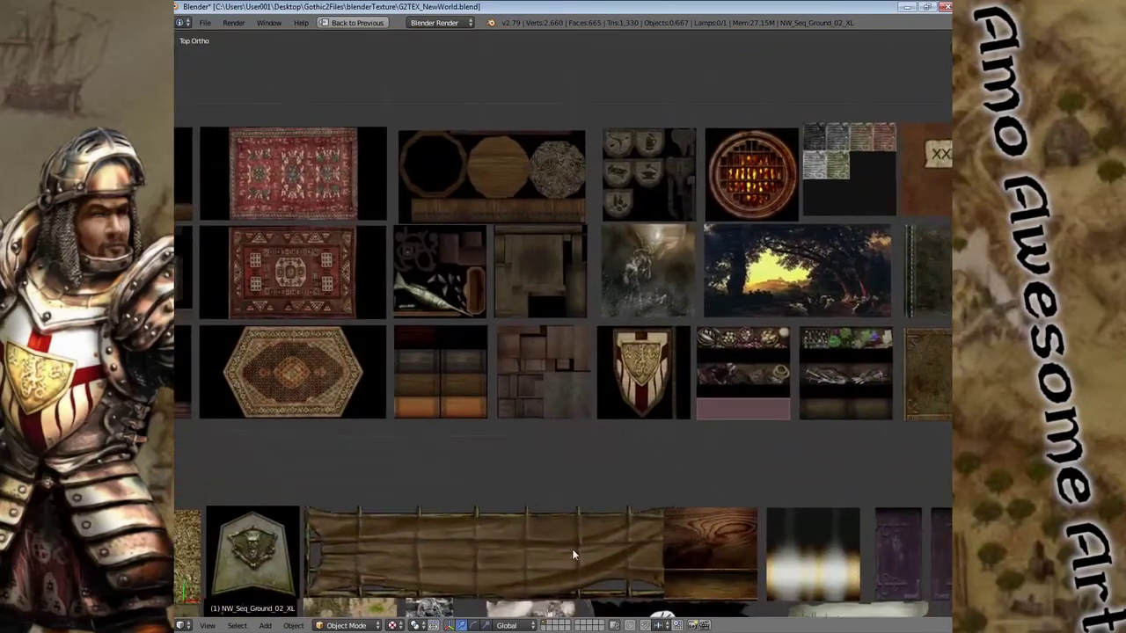
shift+middle_drag(573, 558, 486, 263)
- Zoom out to see the entire texture layout
scroll(694, 487, down, 3)
scroll(704, 510, down, 5)
scroll(712, 522, down, 1)
scroll(744, 535, down, 3)
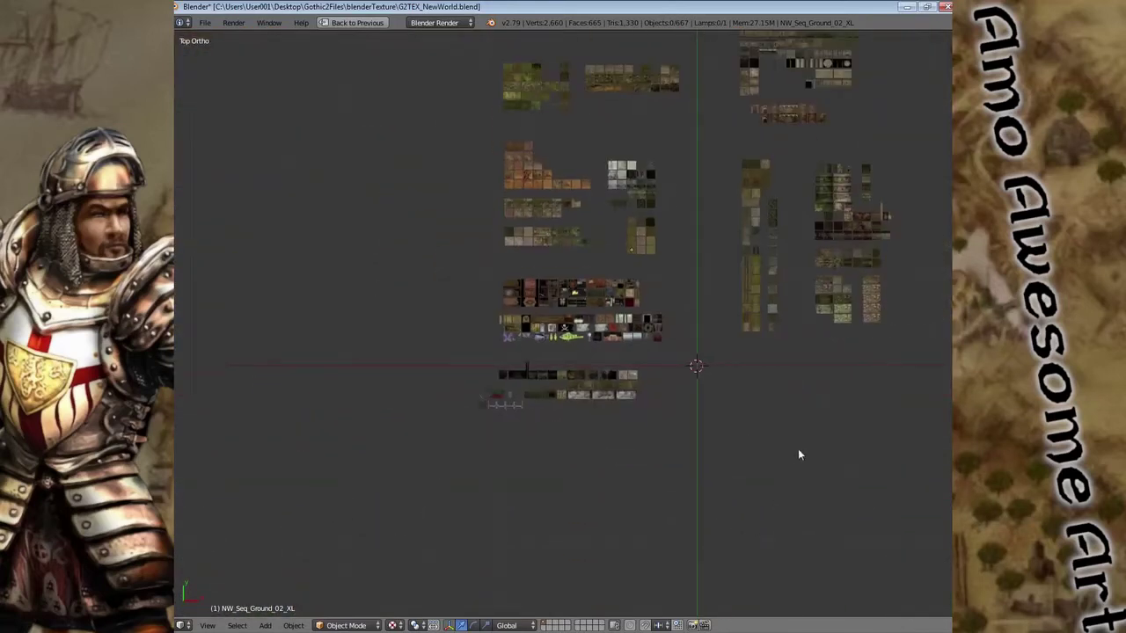
shift+scroll(783, 482, up, 5)
scroll(788, 196, down, 1)
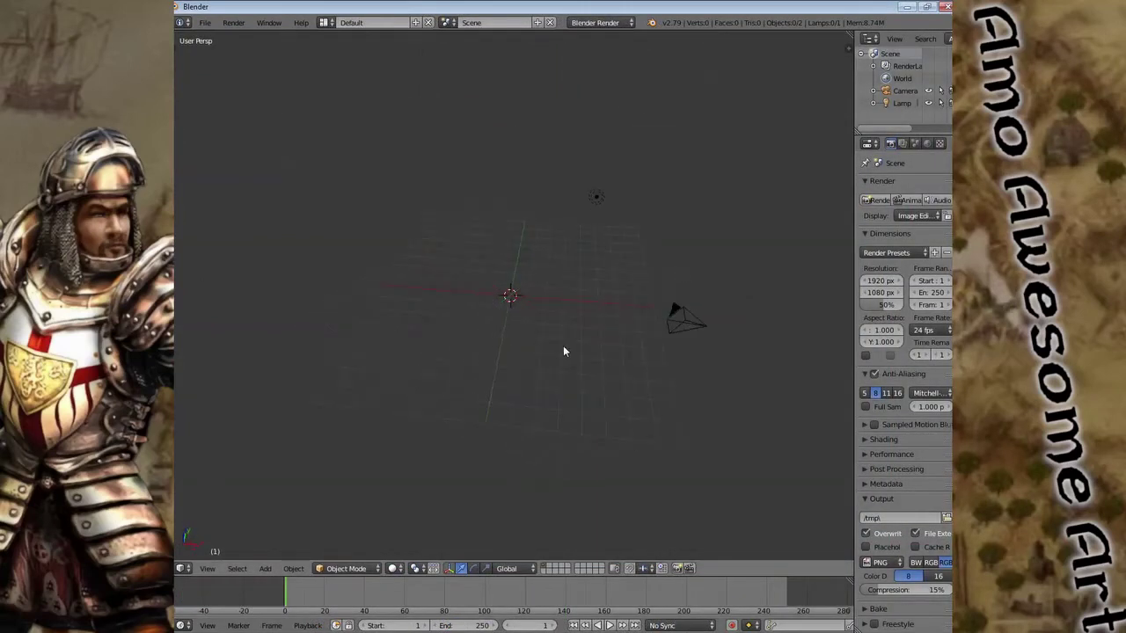
- Paste the plane from the G2TEX layout, slide it horizontally to near the origin, and frame it
key(ctrl+v)
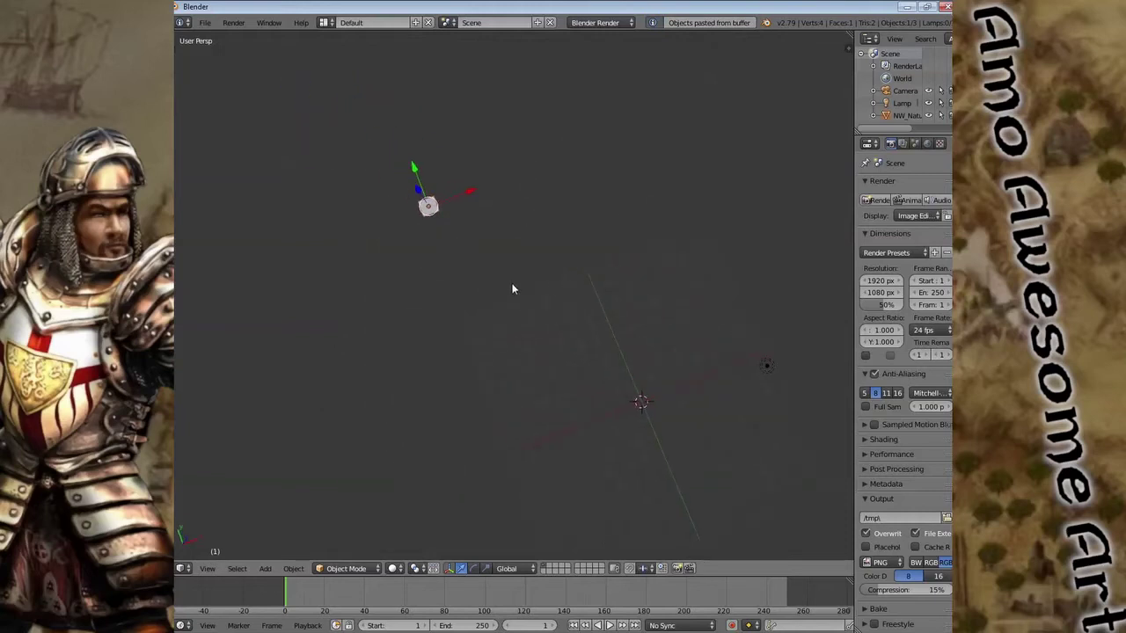
key(g)
key(shift+z)
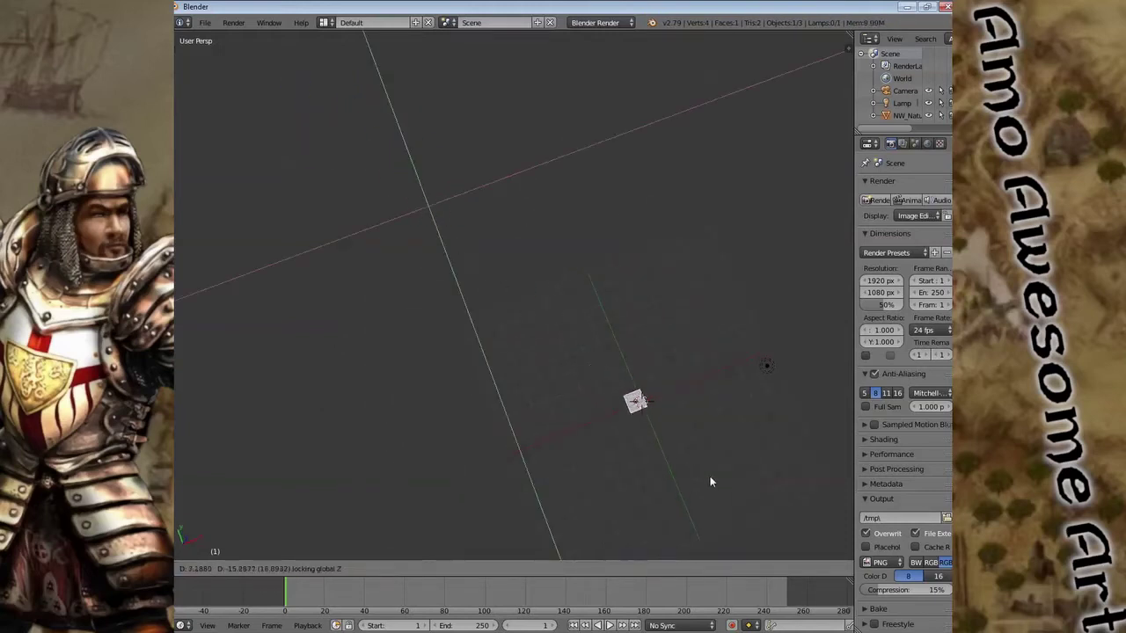
click(695, 467)
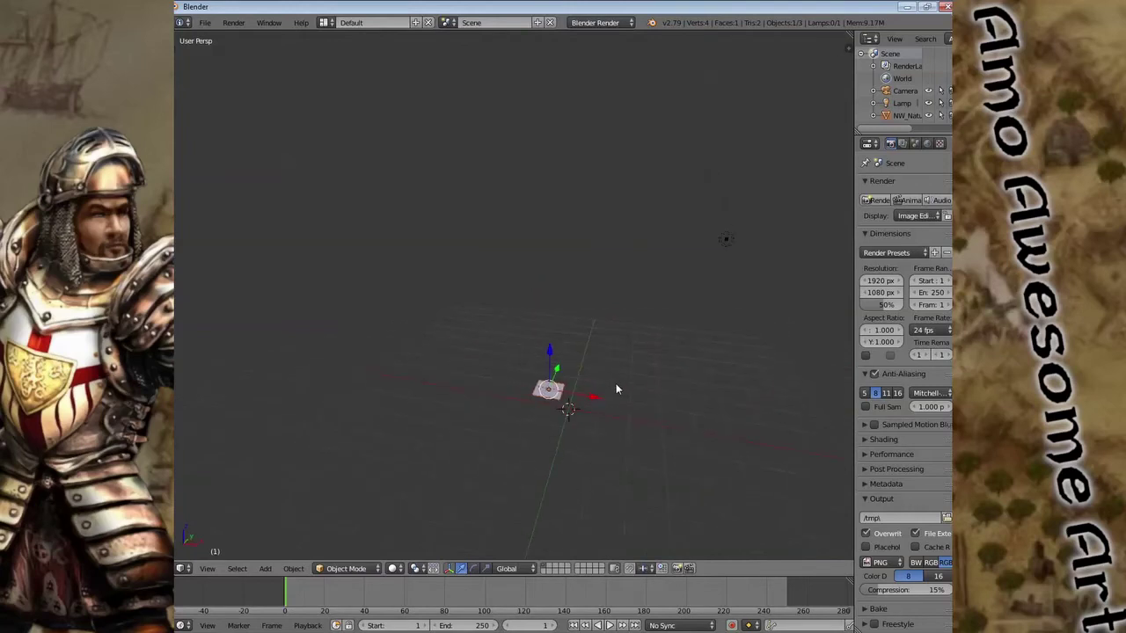
key(KP_Decimal)
scroll(614, 383, down, 5)
scroll(611, 380, down, 2)
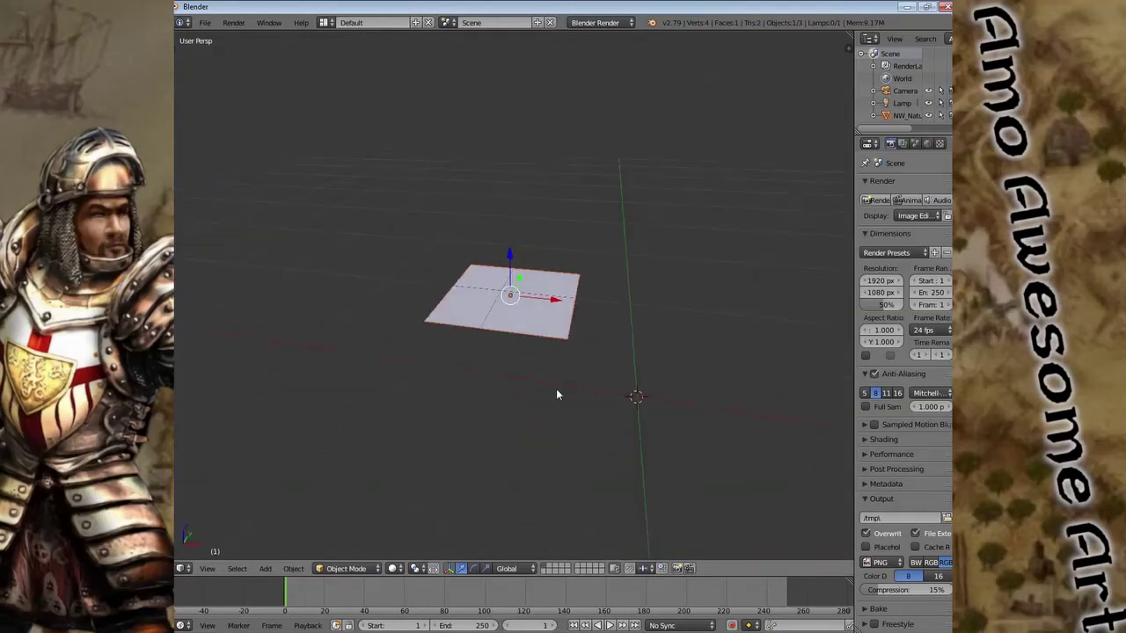